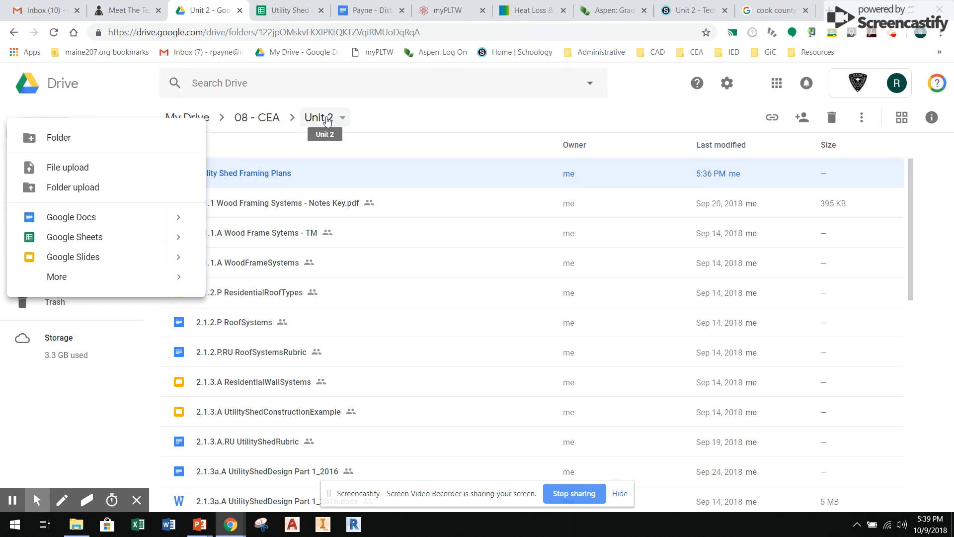
Step: Create a Google Sheets spreadsheet in the shared Unit 2 folder and name it Utility Shed Cost Analysis
left_click(113, 237)
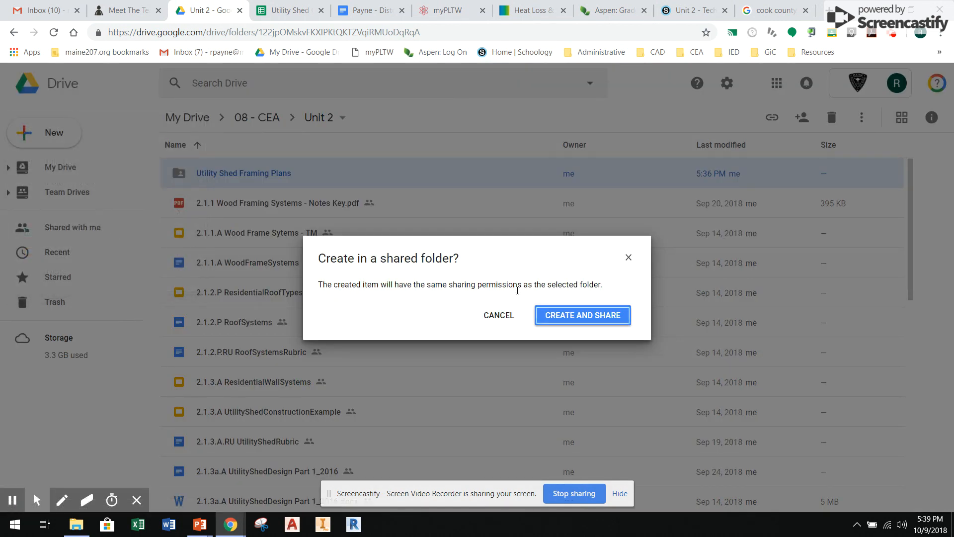
left_click(597, 314)
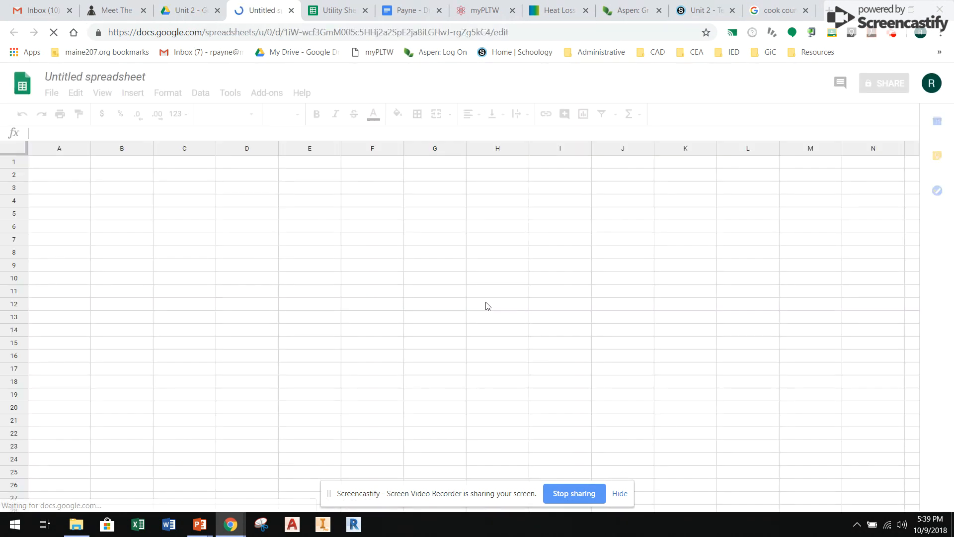
left_click(124, 77)
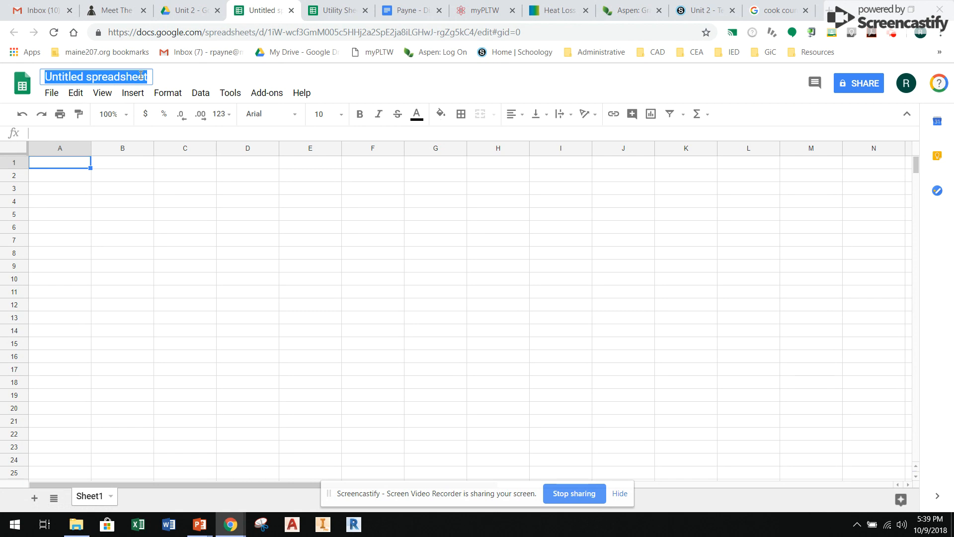
type("Util")
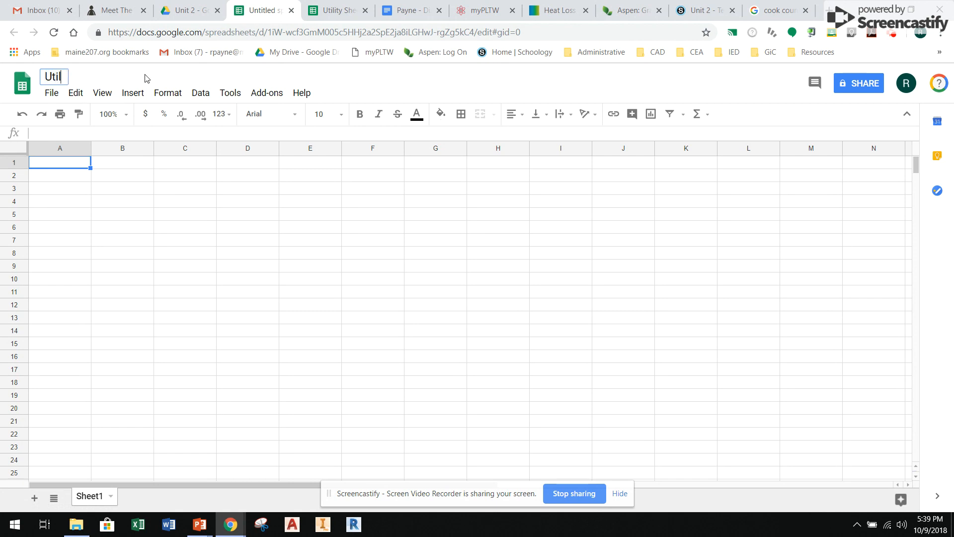
type("ity Shed Costs")
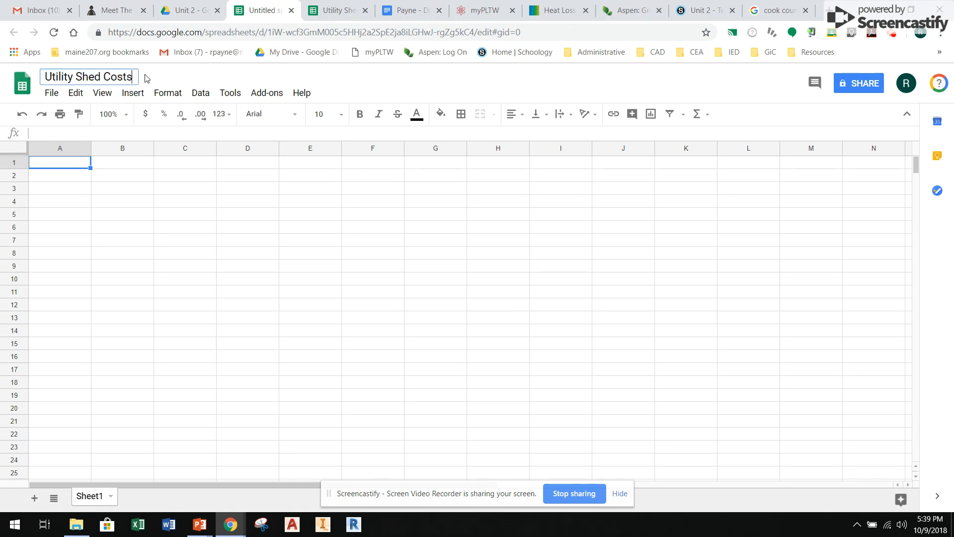
key("BackSpace")
type(" Analysis")
Step: Enter the title UTILITY SHED COST ANALYSIS in cell A1
left_click(71, 166)
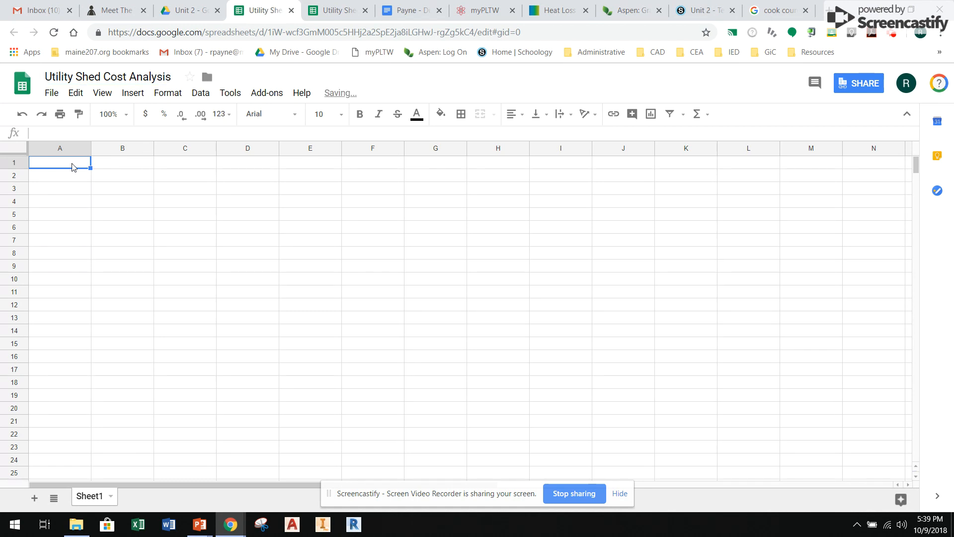
type("U")
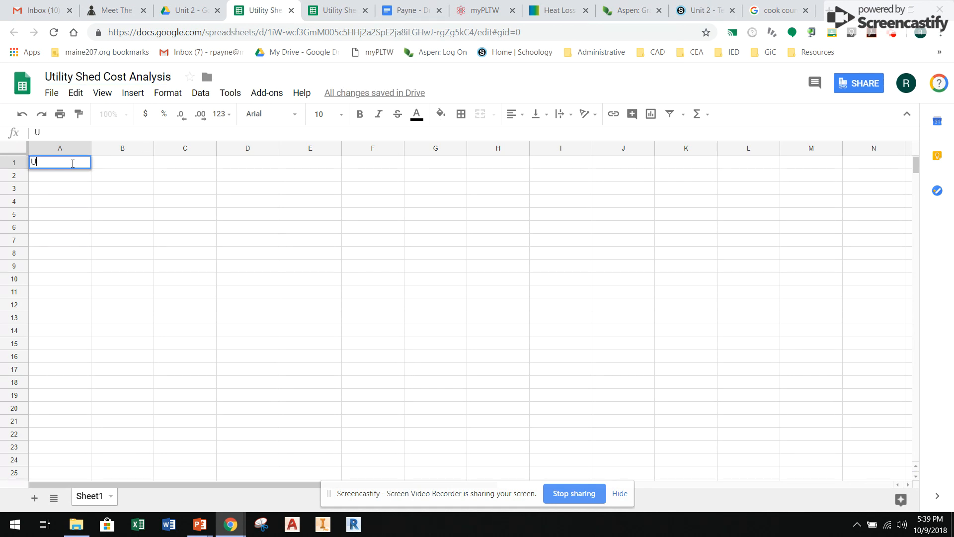
type("TILITY SHED COST ANALYSIS")
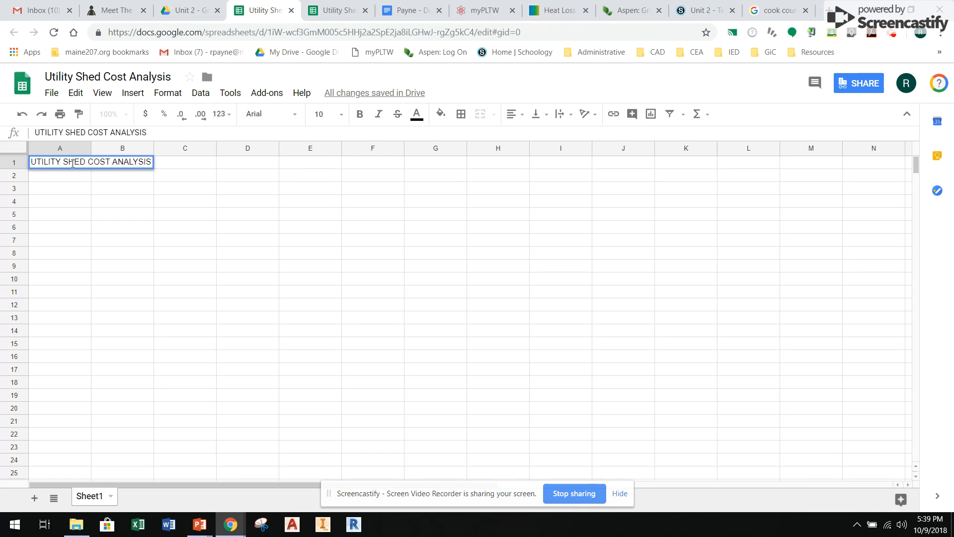
left_click(99, 206)
Step: Make the title in A1 bold and set its font size to 24
left_click(74, 163)
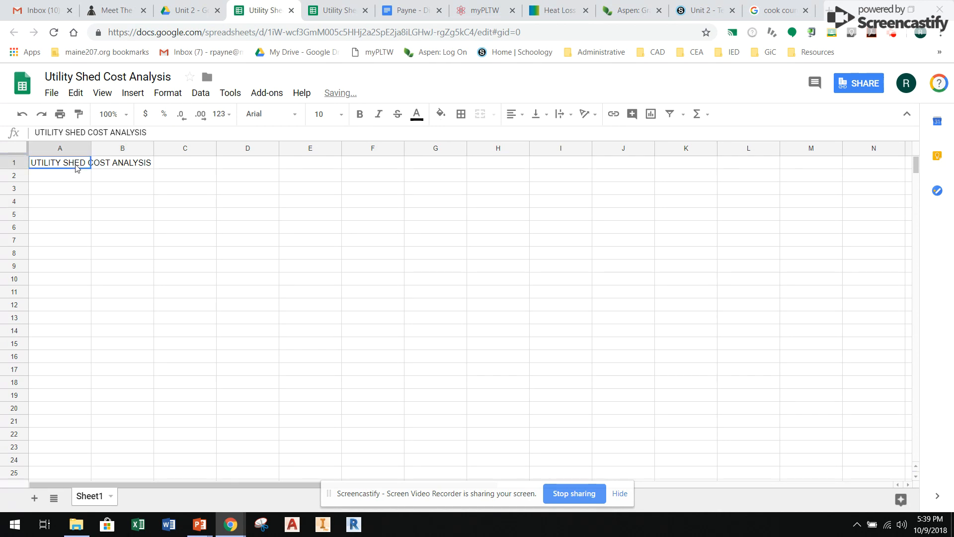
left_click(359, 114)
left_click(322, 114)
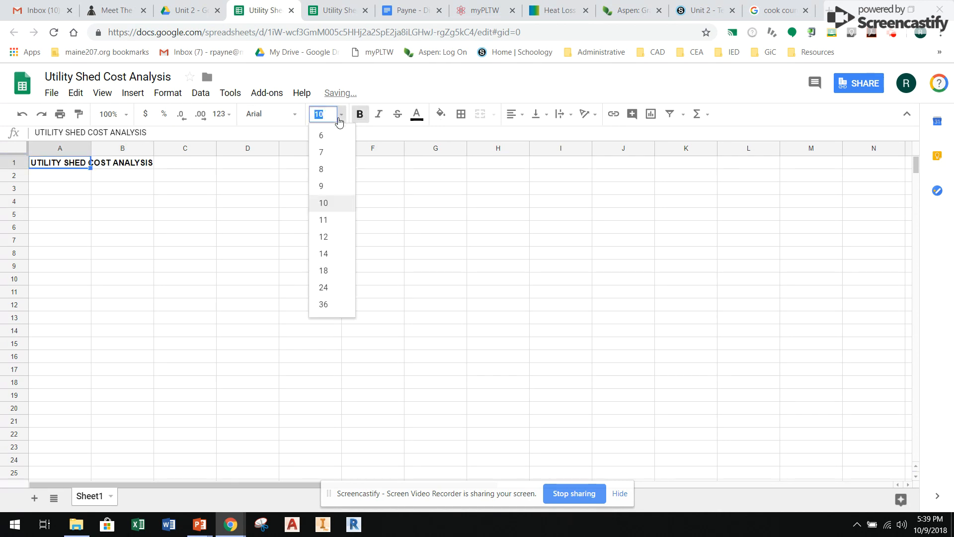
left_click(336, 287)
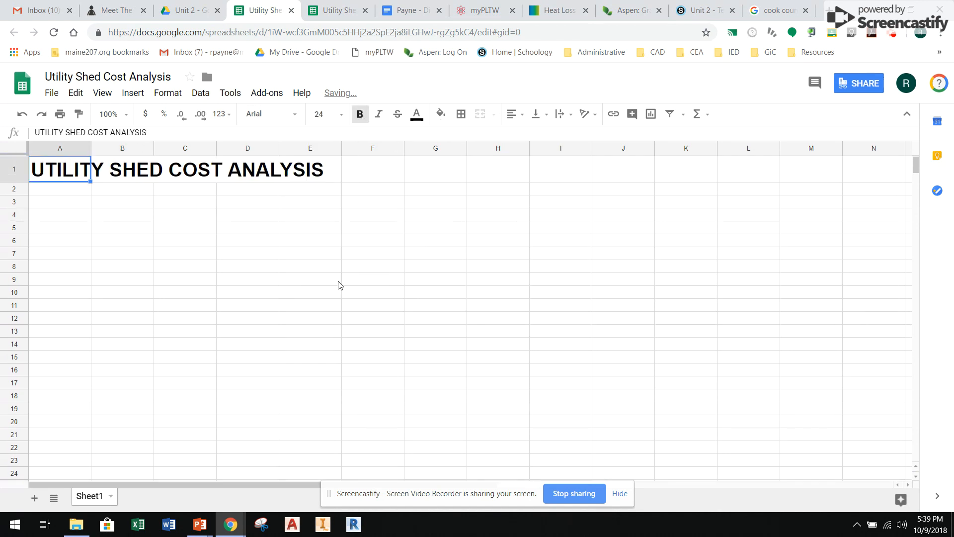
Step: Enter the numbers 1, 2 and 3 in A2:A4 and move them down one row to A3:A5
left_click(75, 193)
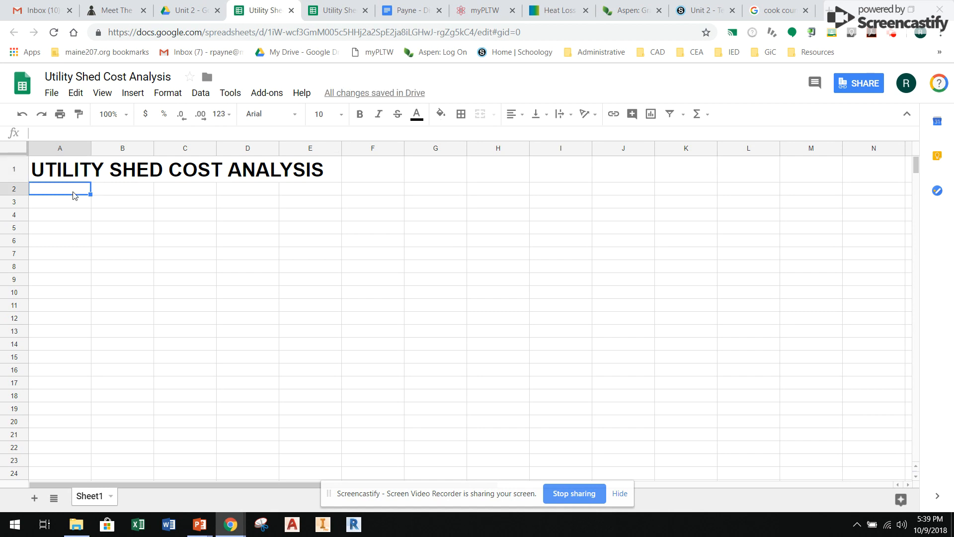
type("1")
key("Return")
type("2")
key("Return")
type("3")
key("Return")
left_click(110, 193)
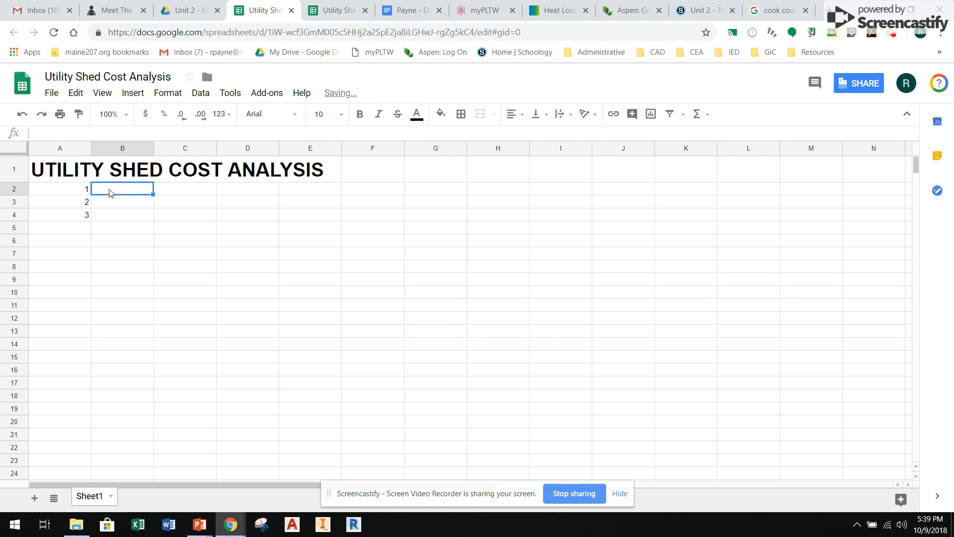
left_click_drag(75, 195, 74, 233)
Step: Enter the column headings ITEM in B2 and SUPPLIER w/ LINK in C2
left_click(110, 190)
type("ITEM")
key("Tab")
type("SUPPLI")
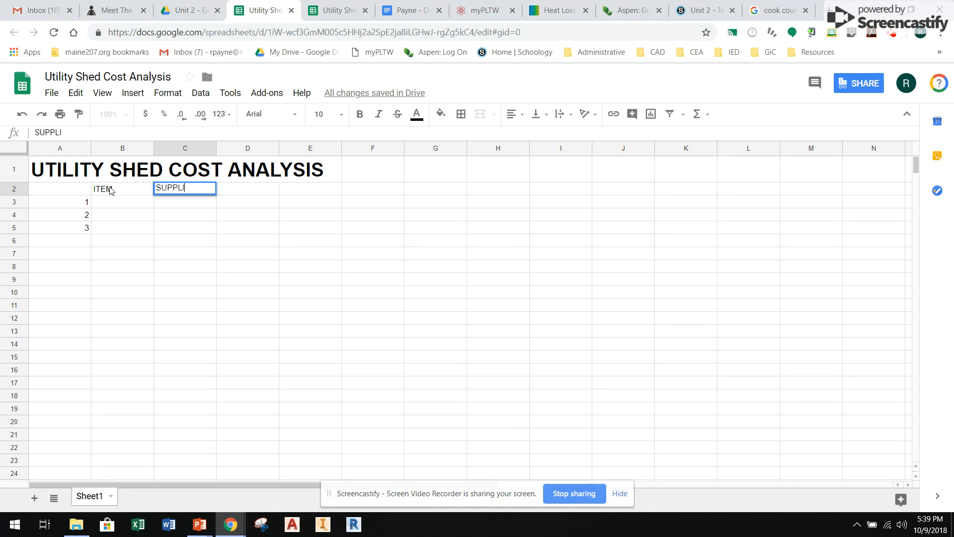
type("ER w/ LI")
key("Tab")
Step: Enter the headings UNIT UNIT COST, QUANTITY and COST in D2:F2
type("UNIT")
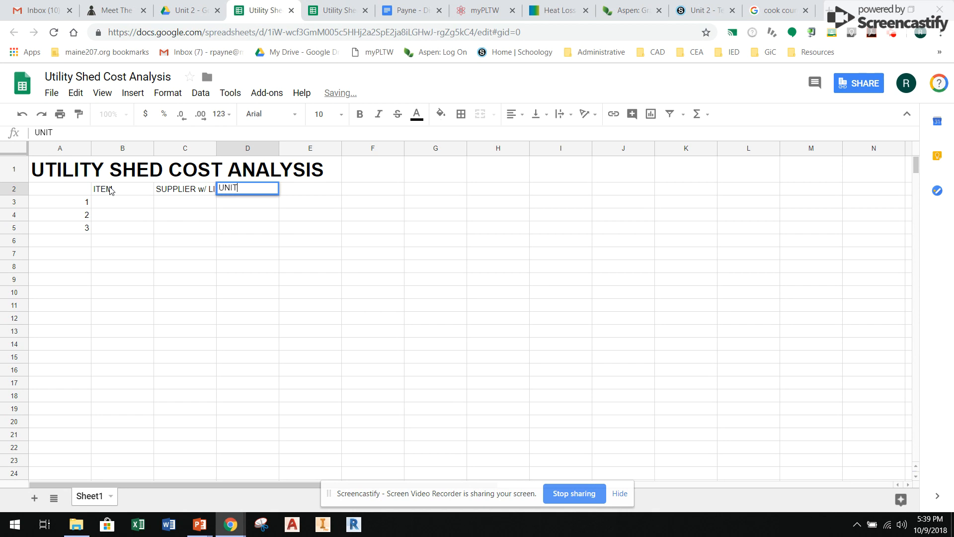
type(" UNIT COST")
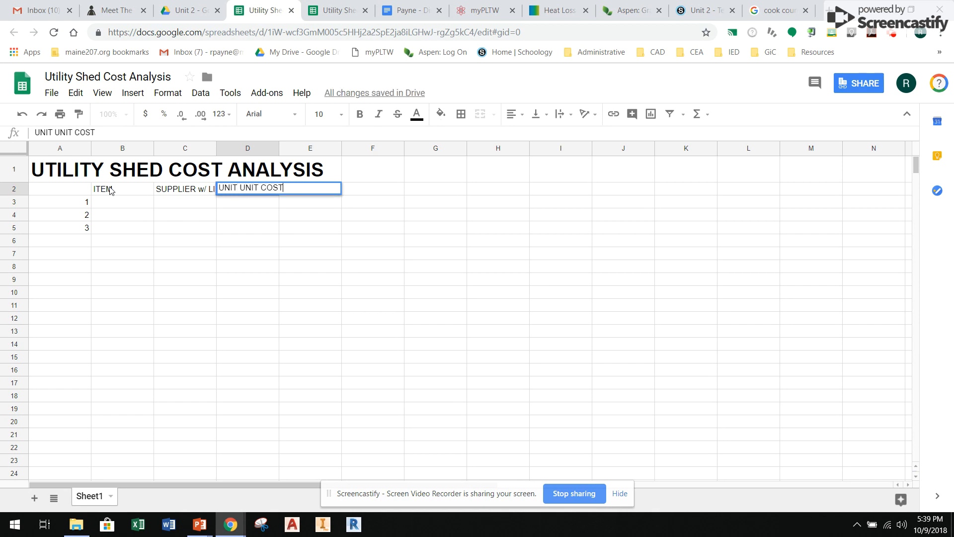
key("Tab")
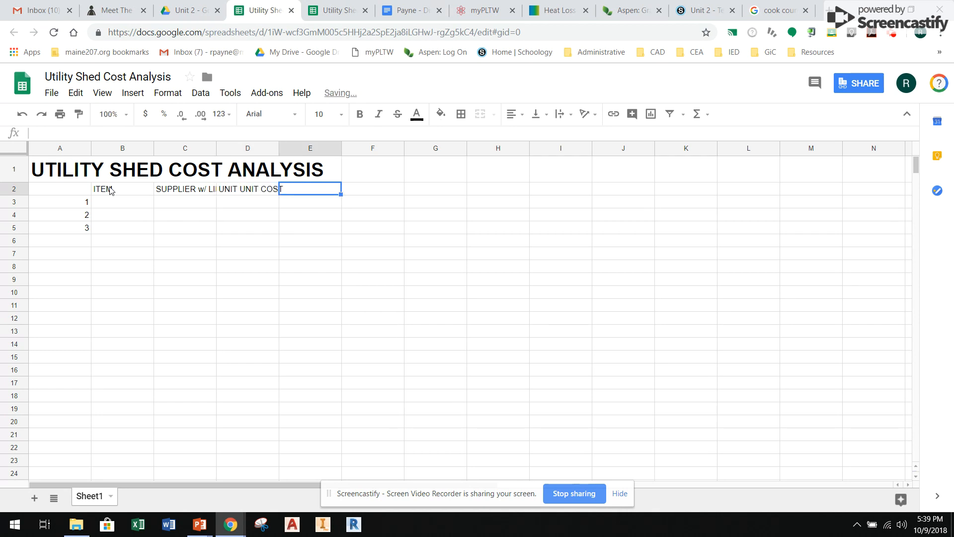
type("QUANTITY")
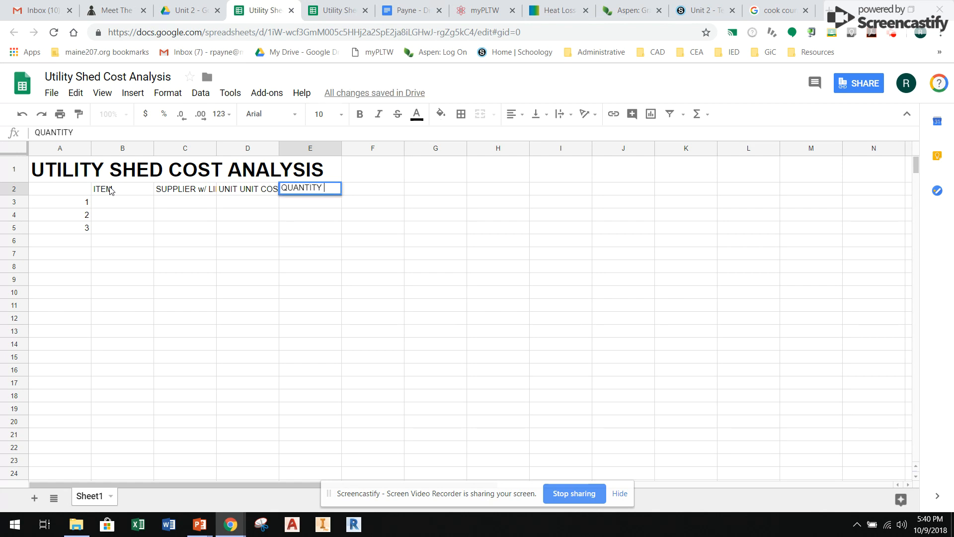
key("Tab")
type("COS")
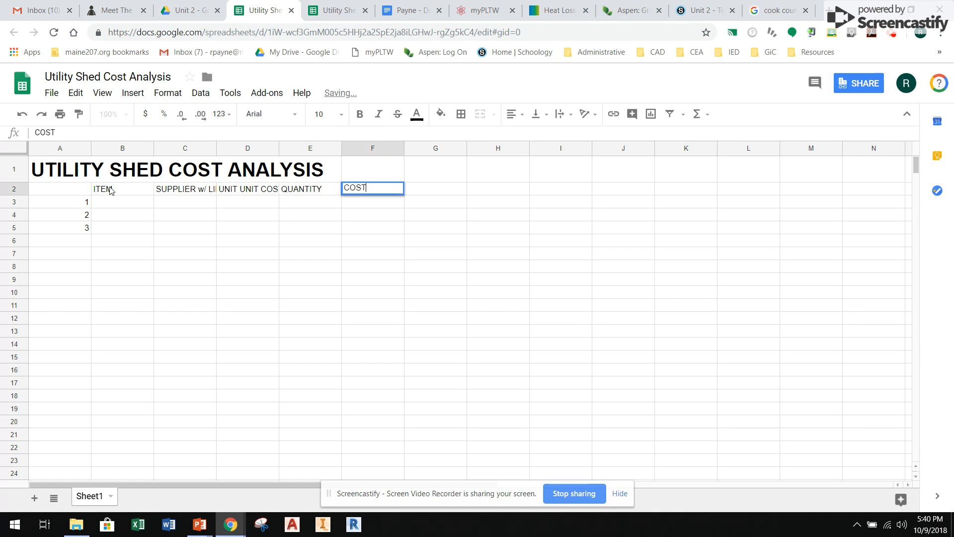
key("Return")
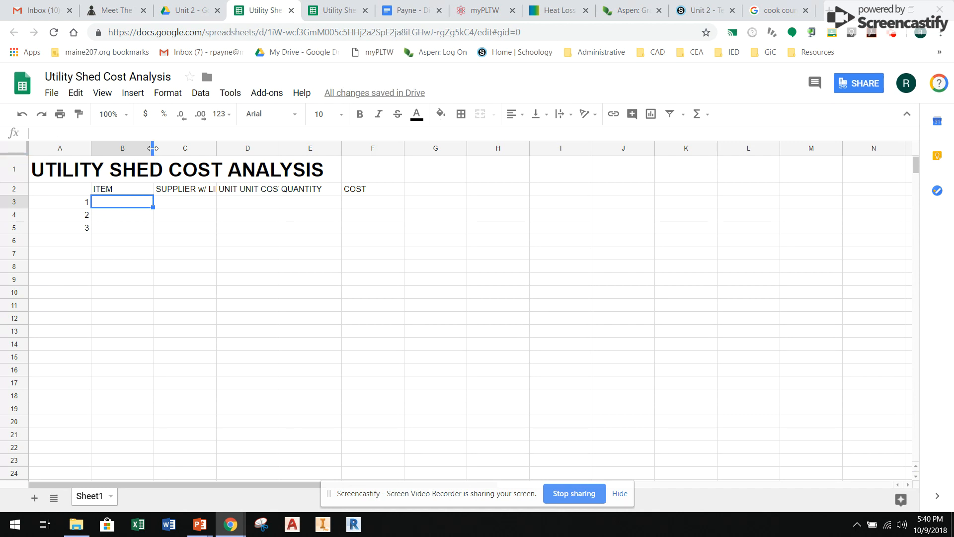
Step: Widen the ITEM column substantially and the SUPPLIER w/ LINK column enough to fit its heading
left_click_drag(152, 148, 270, 177)
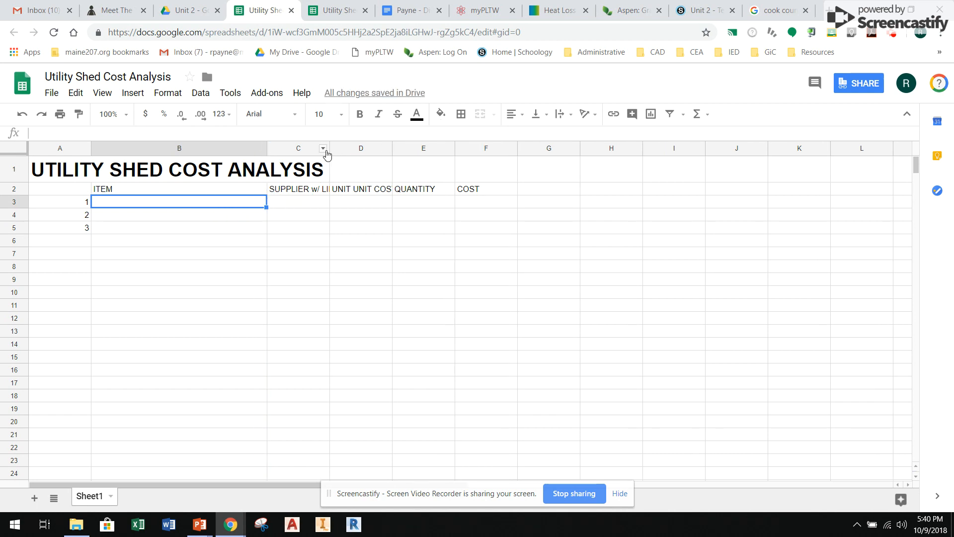
left_click_drag(328, 151, 348, 148)
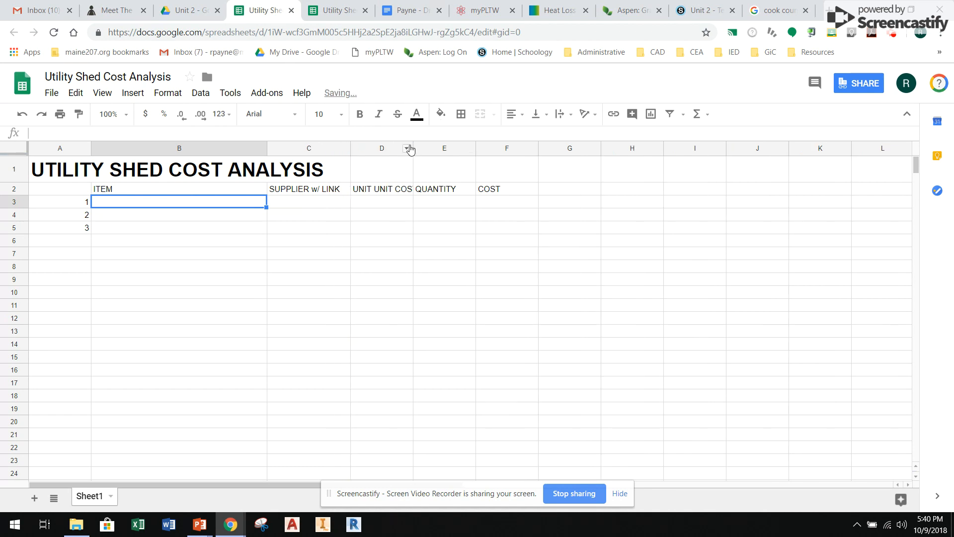
Step: Clear the headings in D2:F2
left_click(386, 191)
left_click(484, 192)
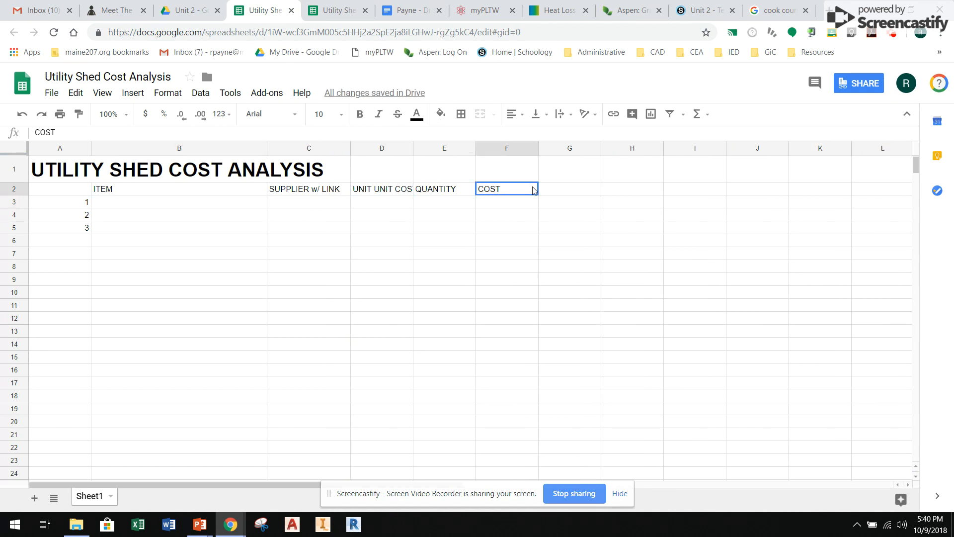
key("Delete")
key("Left")
key("Delete")
key("Left")
key("Delete")
Step: Enter the headings UNIT, UNIT COST, QUANTITY and COST in D2:G2
type("UNIT")
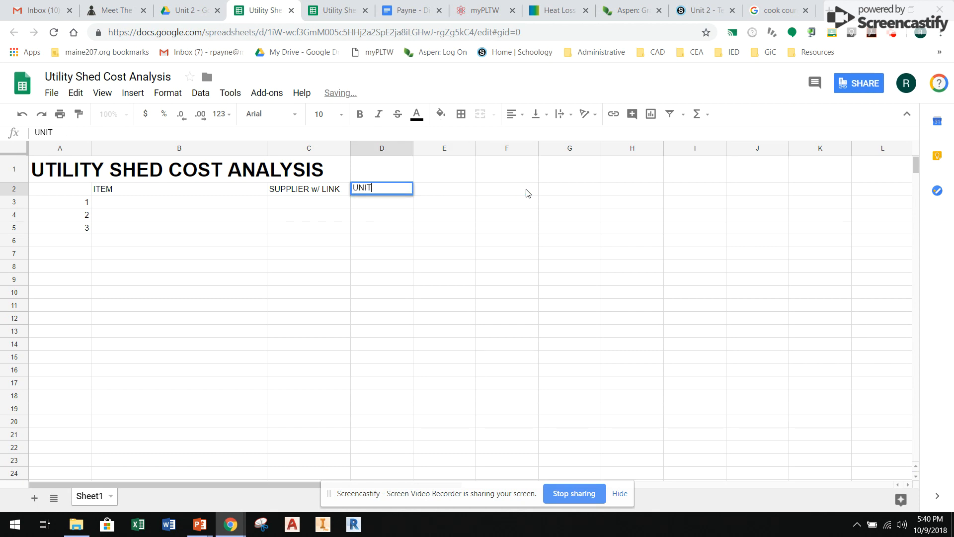
key("Tab")
type("UNIT COST")
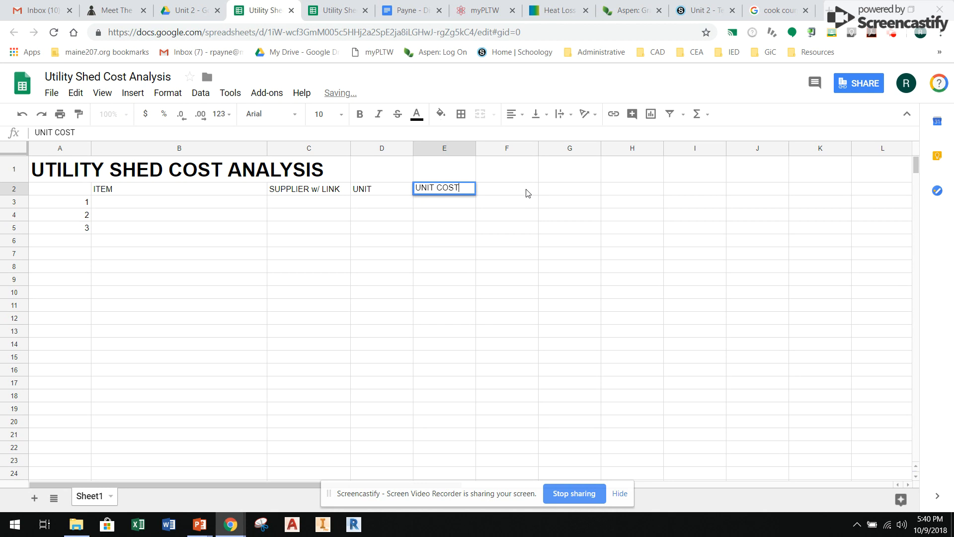
key("Tab")
type("QUANTITY")
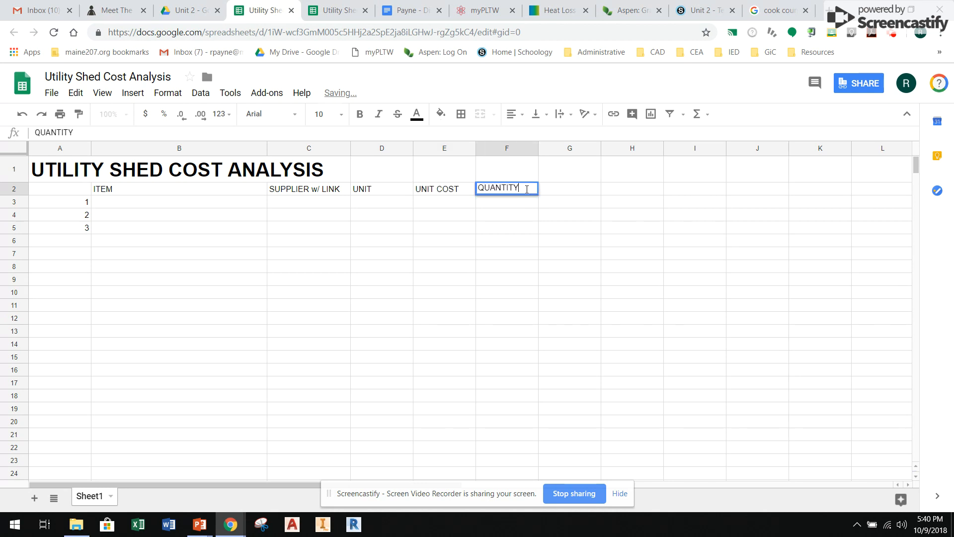
key("Tab")
type("COST")
key("Return")
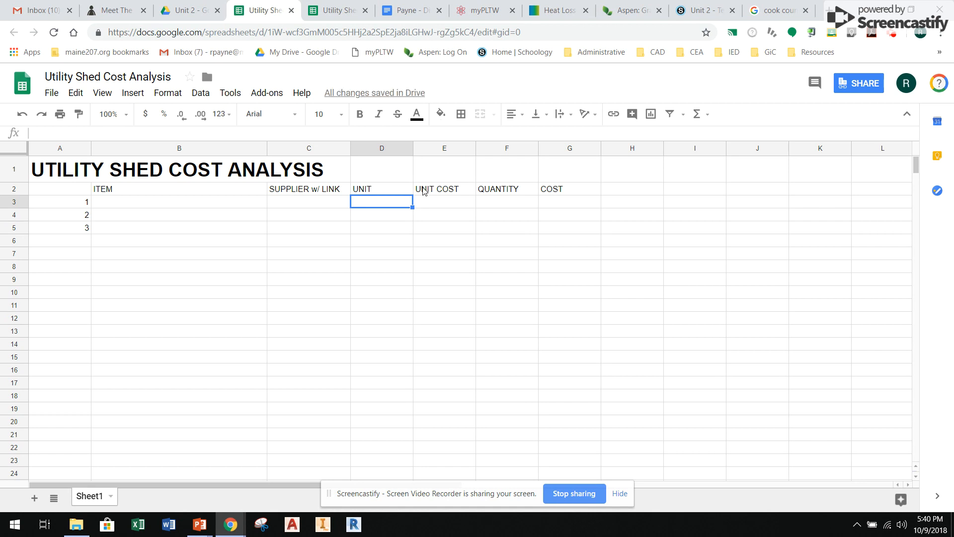
Step: Widen the ITEM column a little more and narrow column A to fit the row numbers
left_click_drag(266, 149, 297, 149)
left_click_drag(88, 148, 47, 150)
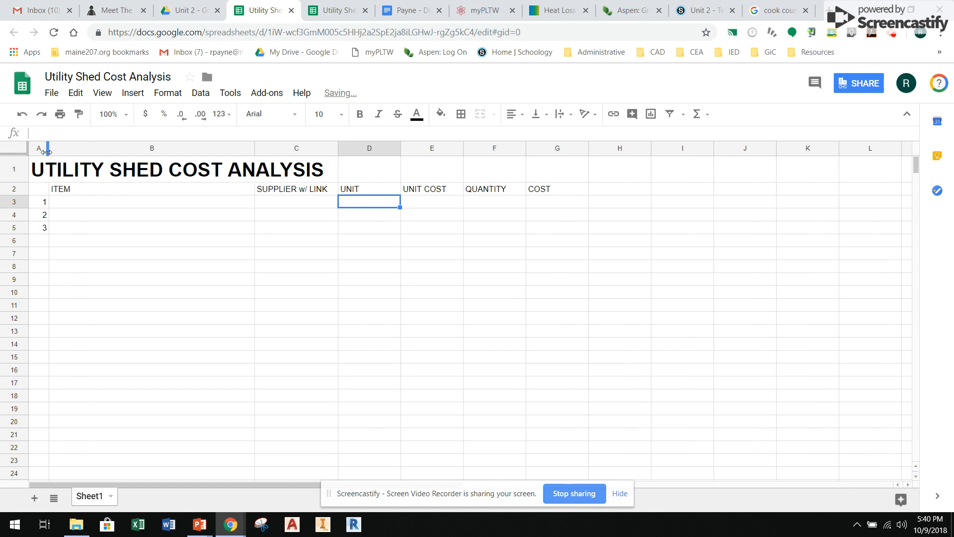
Step: Extend the number series in column A from A3:A5 down to 18 in row 20
left_click_drag(42, 202, 48, 232)
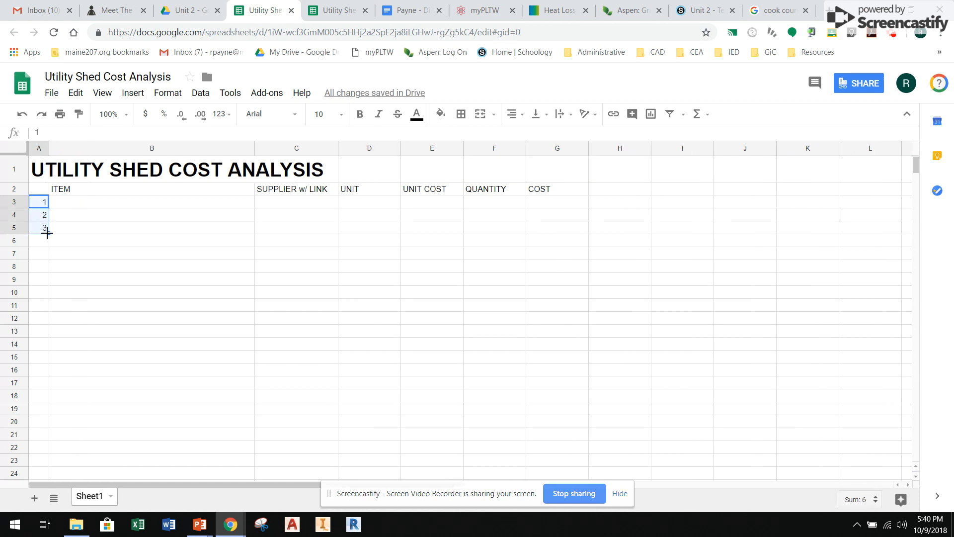
left_click_drag(47, 232, 47, 422)
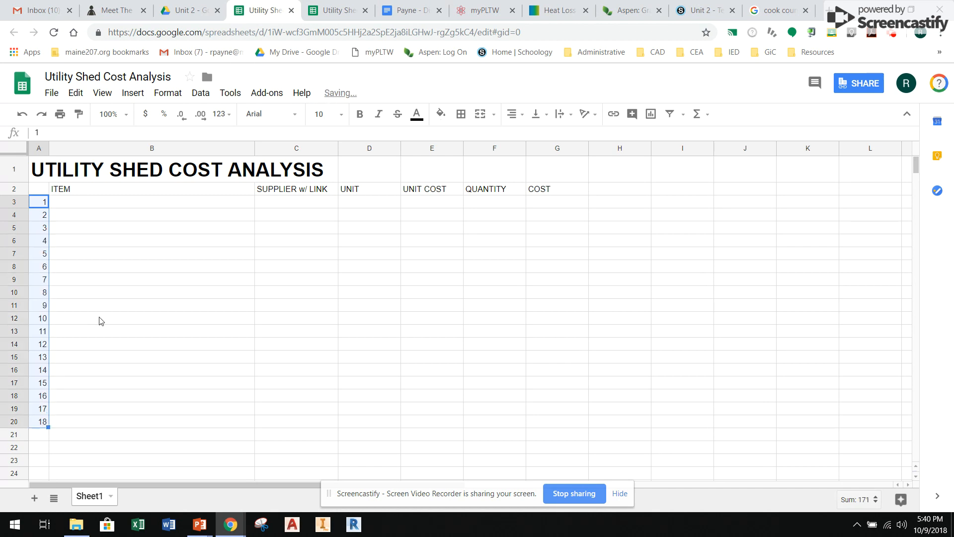
Step: Merge the title row cells A1:G1 and center the title across them
left_click(66, 195)
left_click(53, 174)
left_click_drag(42, 173, 550, 169)
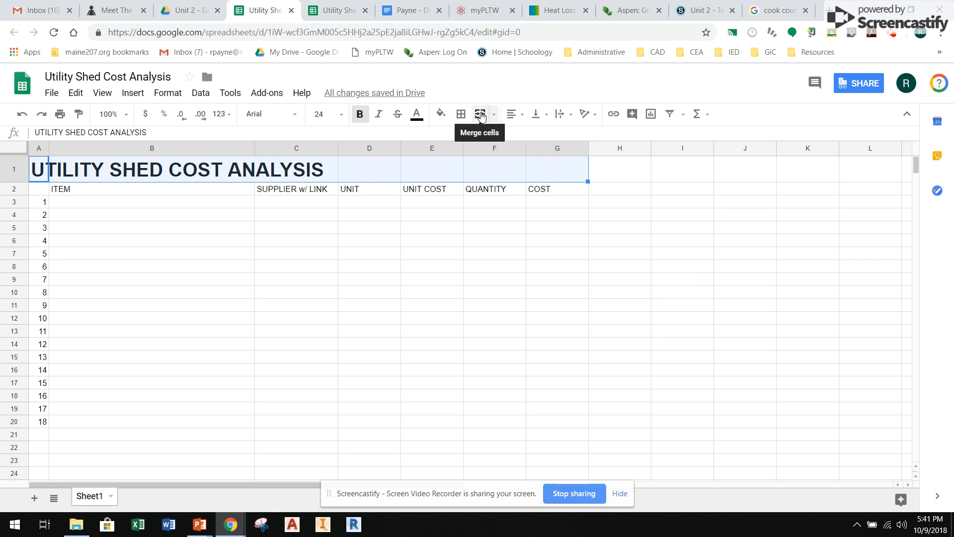
left_click(481, 115)
left_click(513, 114)
left_click(533, 135)
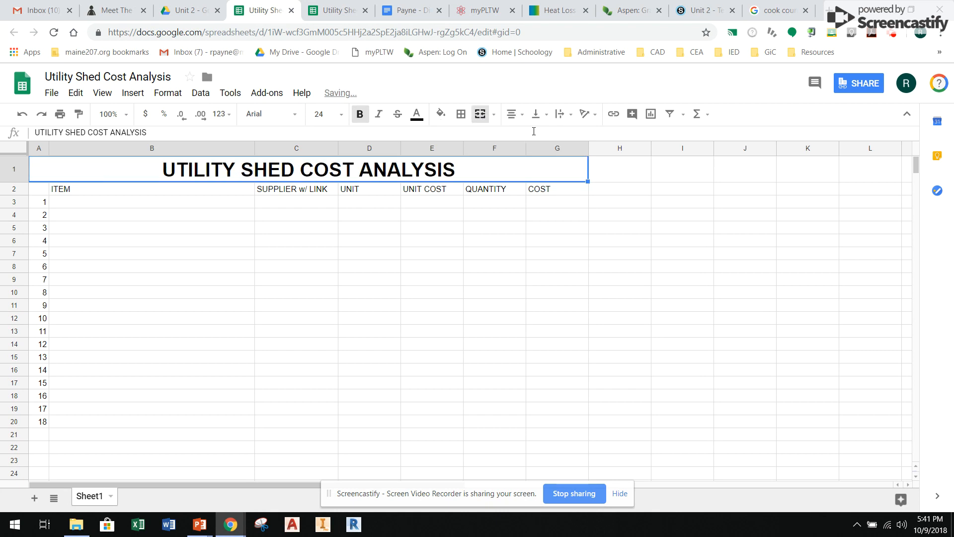
Step: Make the column headings in B2:G2 bold and centered
left_click(72, 197)
left_click_drag(237, 194, 533, 189)
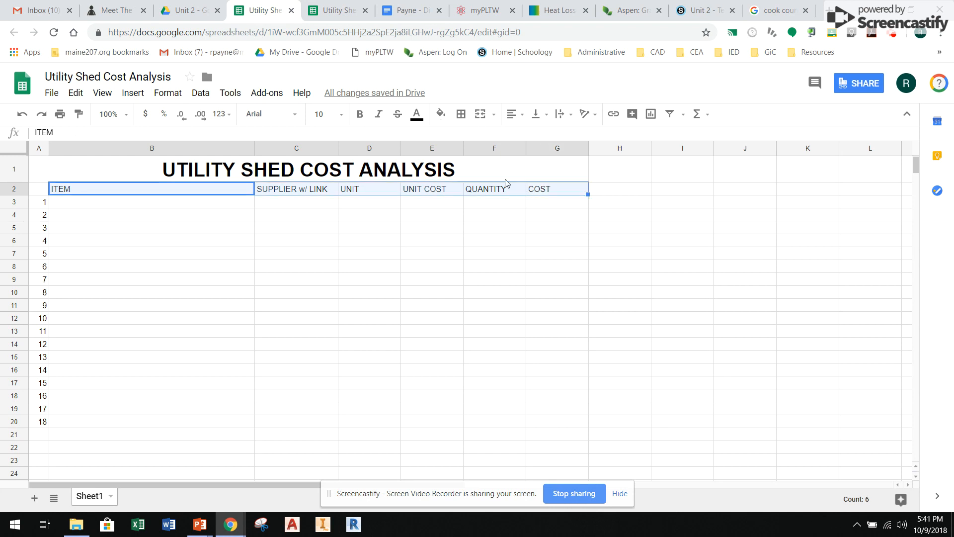
left_click(365, 119)
left_click(513, 114)
left_click(533, 135)
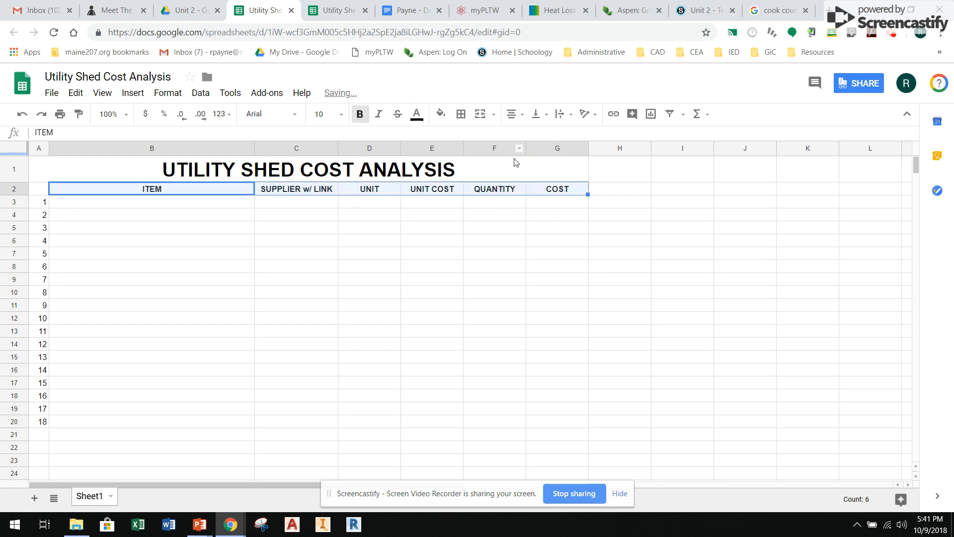
Step: Apply the default grey alternating colors with a header row to the table range A2:G20
left_click_drag(40, 191, 559, 425)
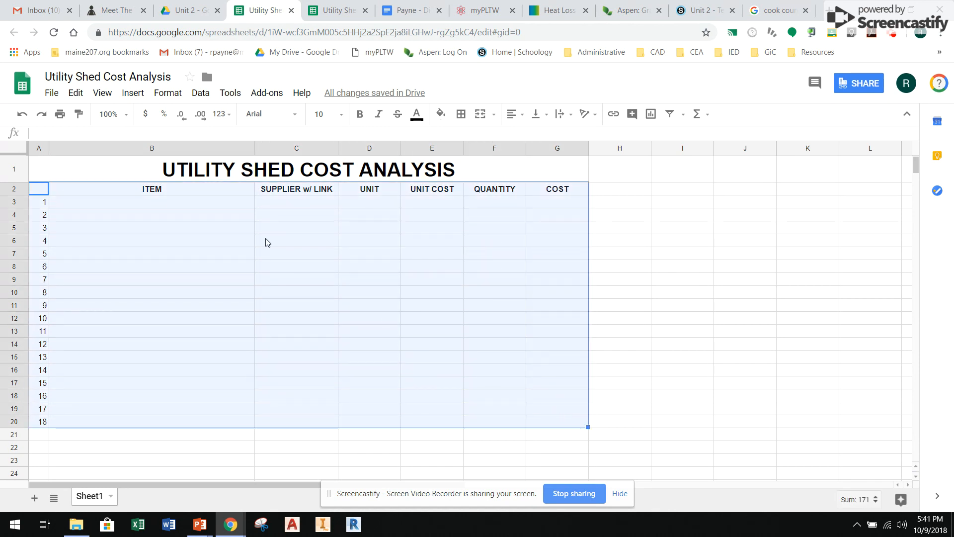
left_click(168, 93)
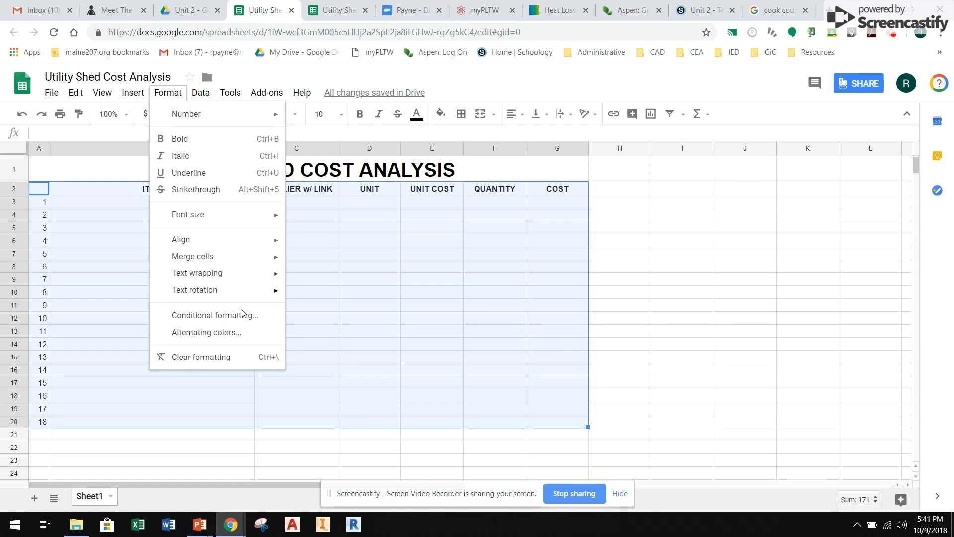
left_click(238, 333)
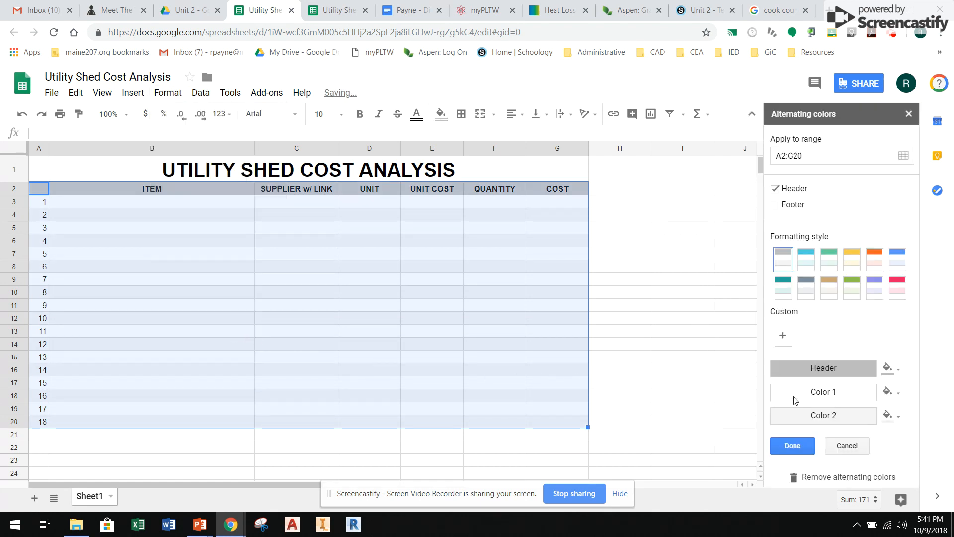
left_click(803, 446)
left_click(656, 372)
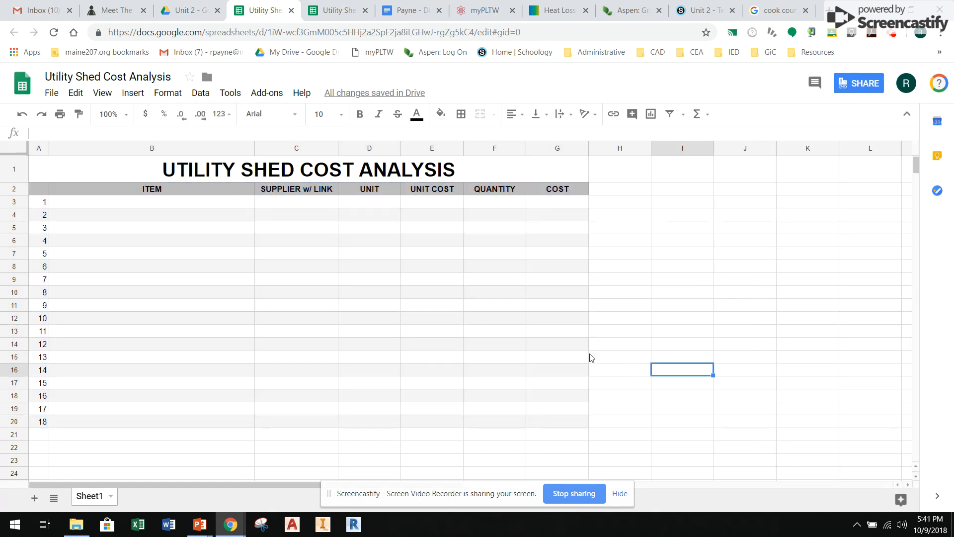
Step: Add borders around and between all cells of the table range A2:G20
left_click_drag(42, 190, 551, 427)
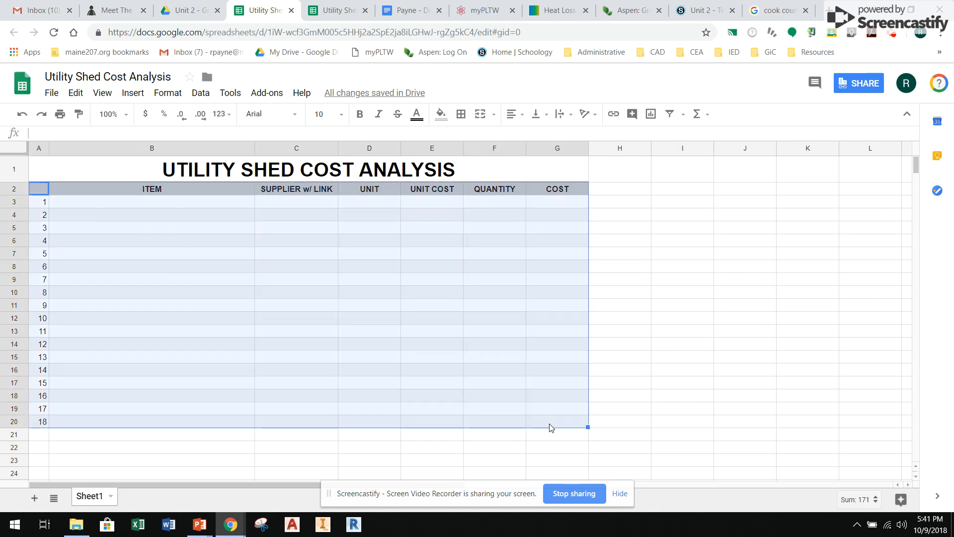
left_click(461, 113)
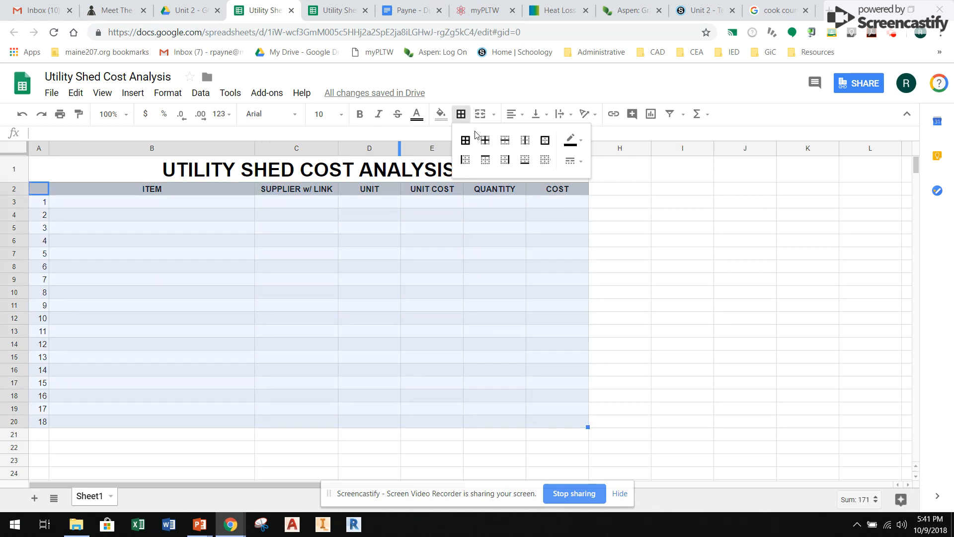
left_click(466, 141)
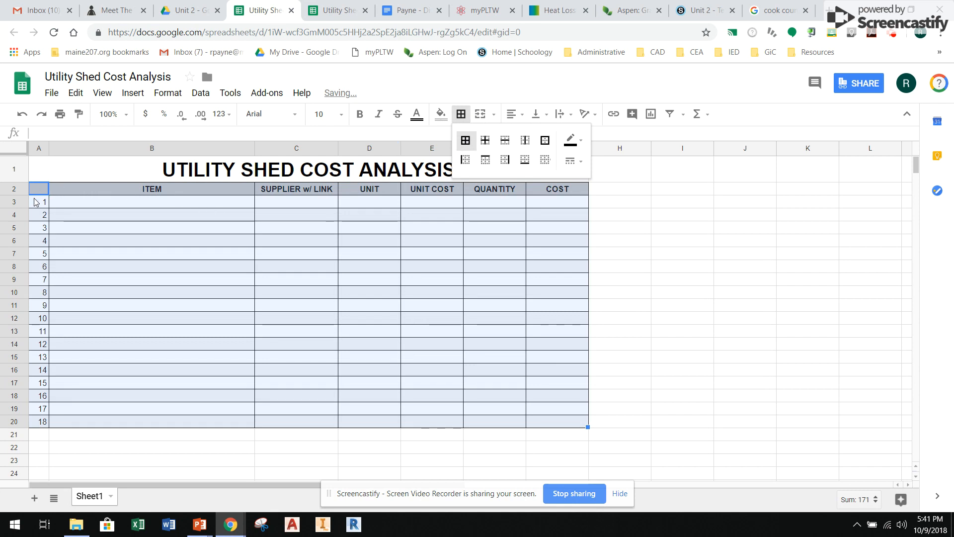
left_click(496, 207)
Step: Enter the items "Concrete" and "Concrete Forms and Stakes" in B3:B4
left_click(150, 203)
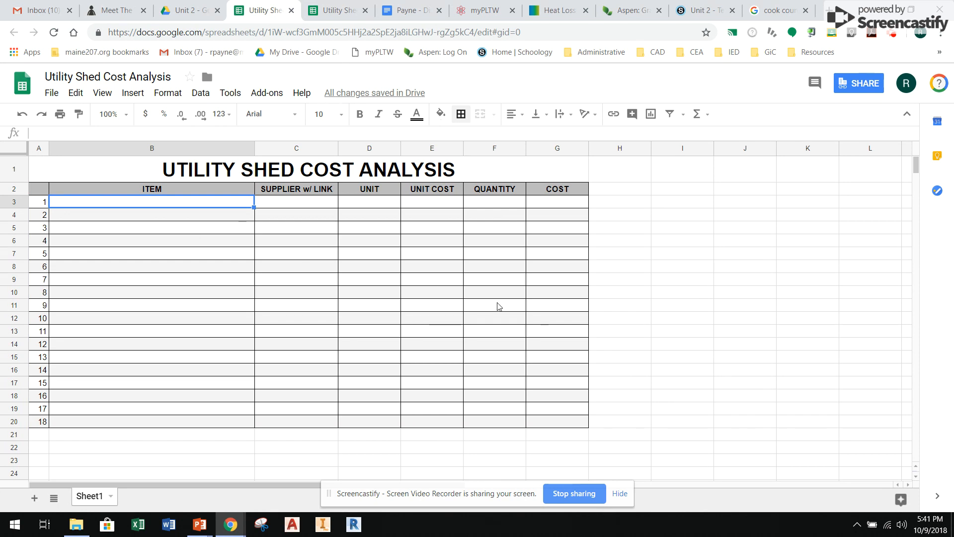
type("Concrete")
key("Return")
type("Concrete Fo")
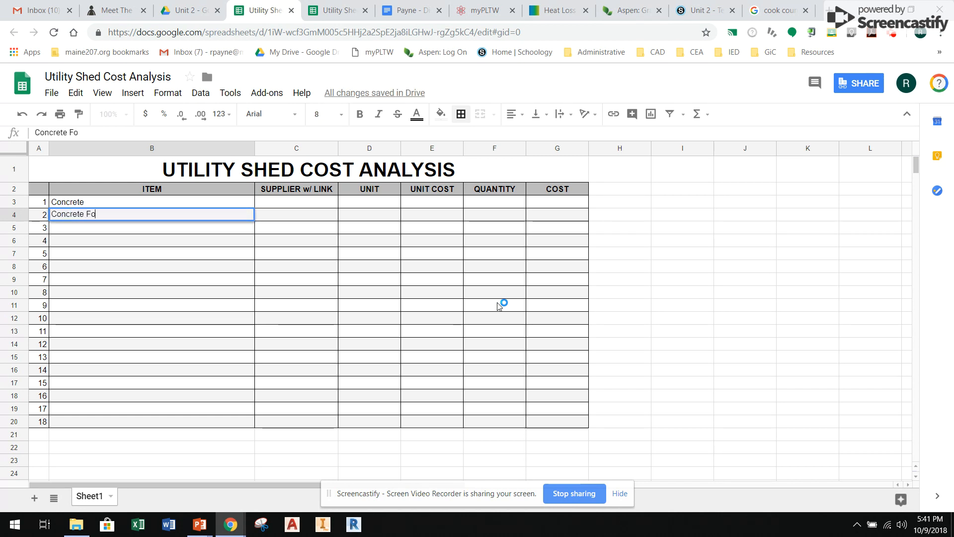
type("rms and Stakes")
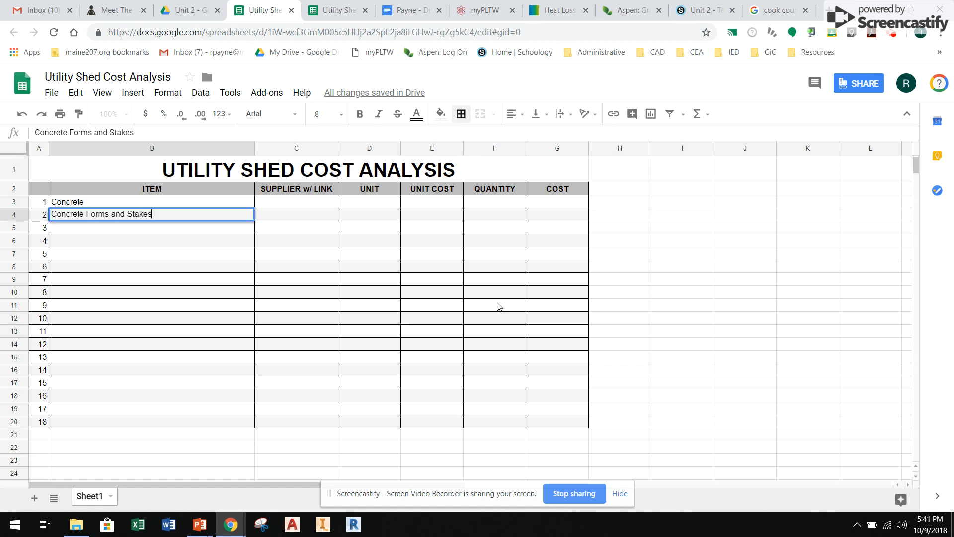
key("Return")
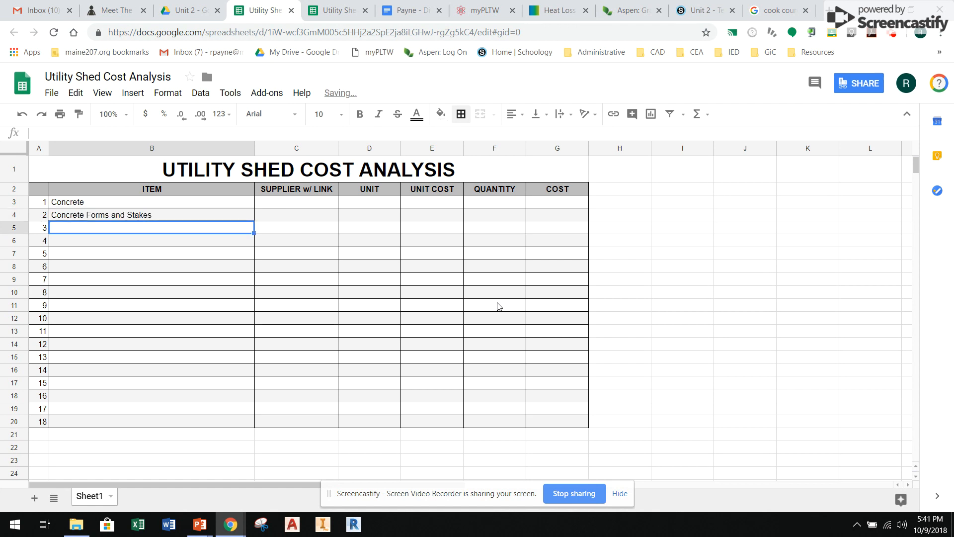
Step: Enter the items "#4 Rebar - 10 ft lengths", "Rebar Ties" and "Rebar Charis" in B5:B7
type("#4 Rebar")
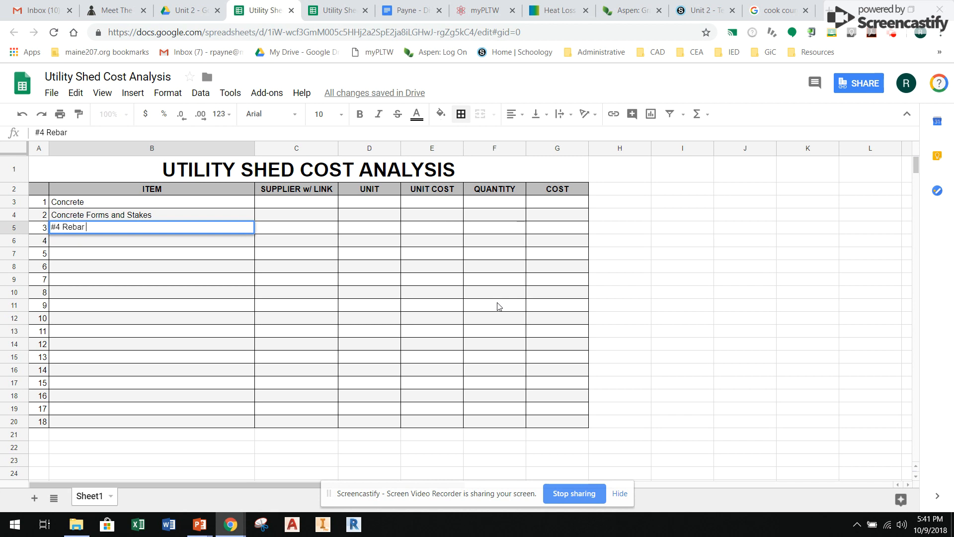
type(" - 10 ft lengths")
key("Return")
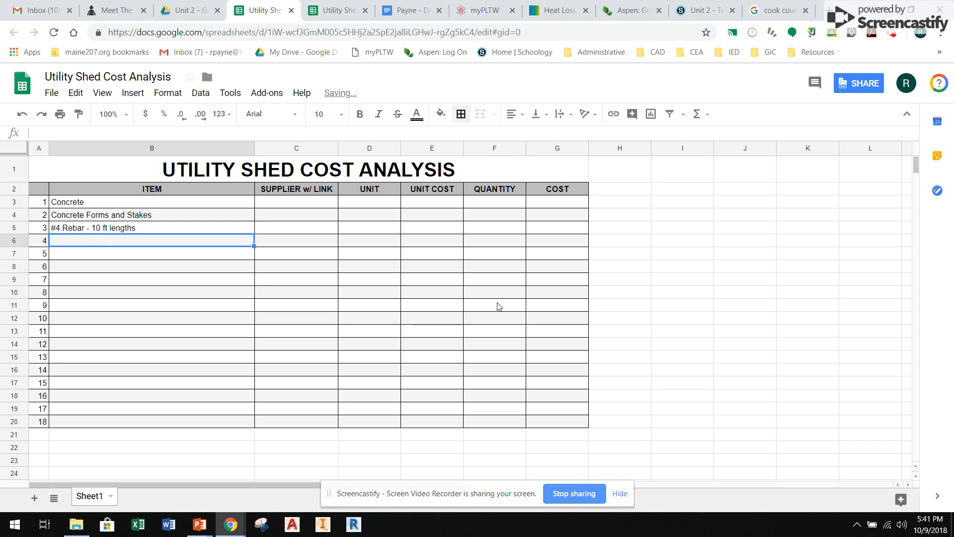
type("Rebar Ties")
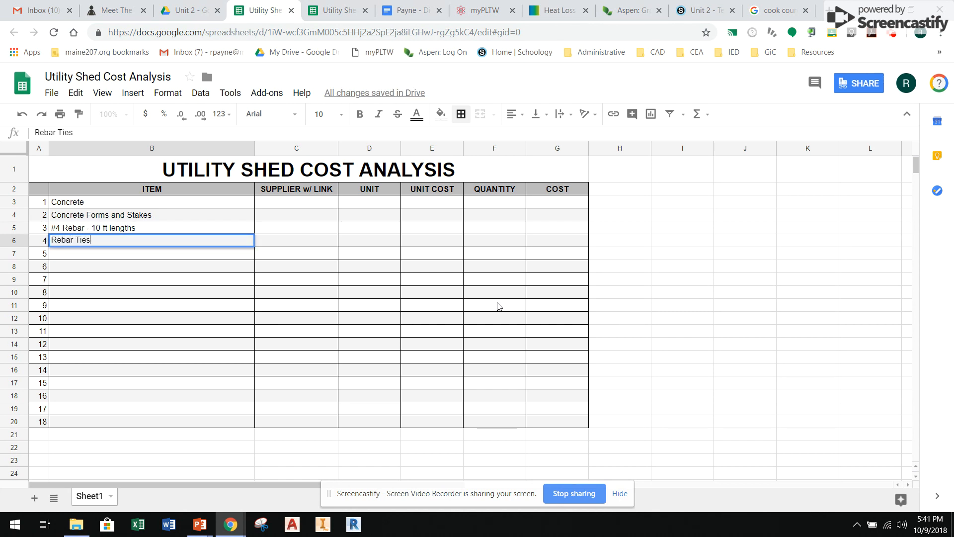
key("Return")
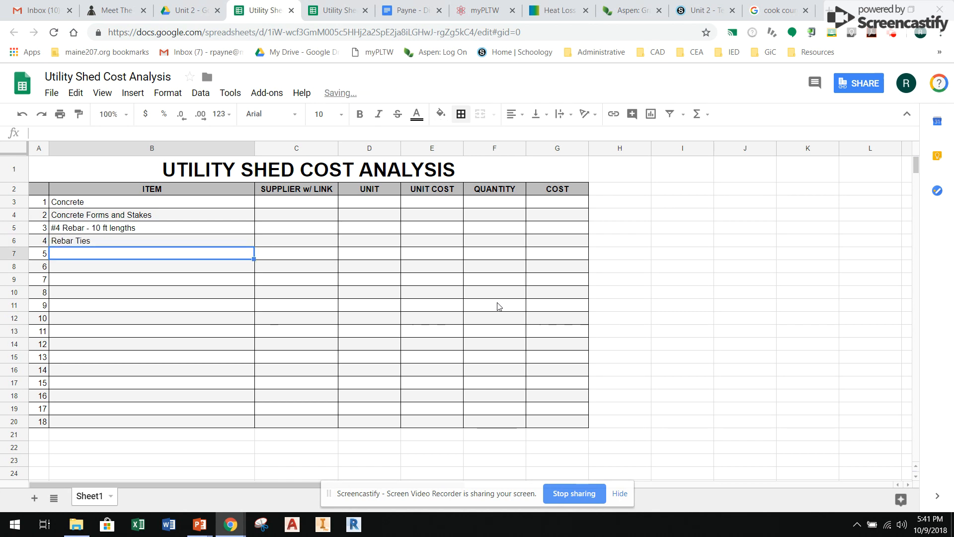
type("Rebar Charis")
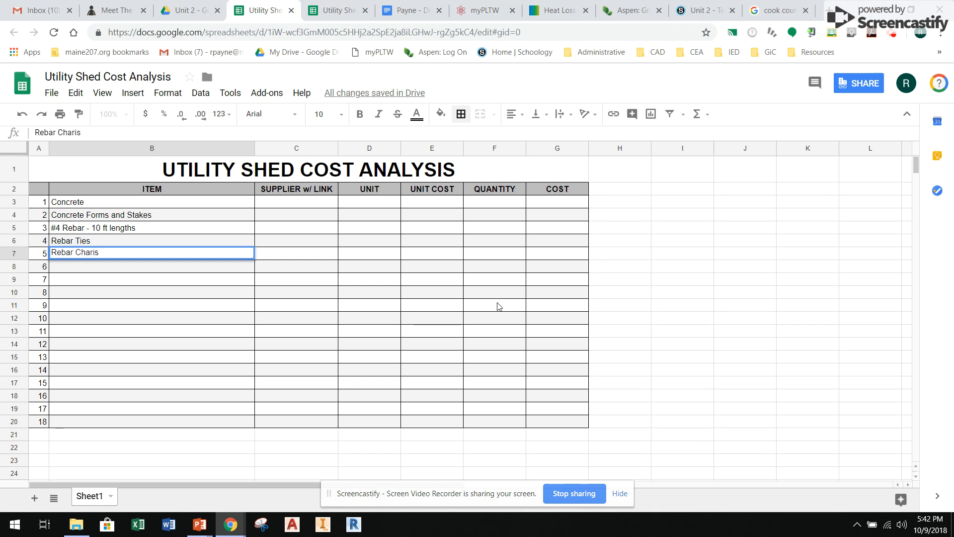
key("Return")
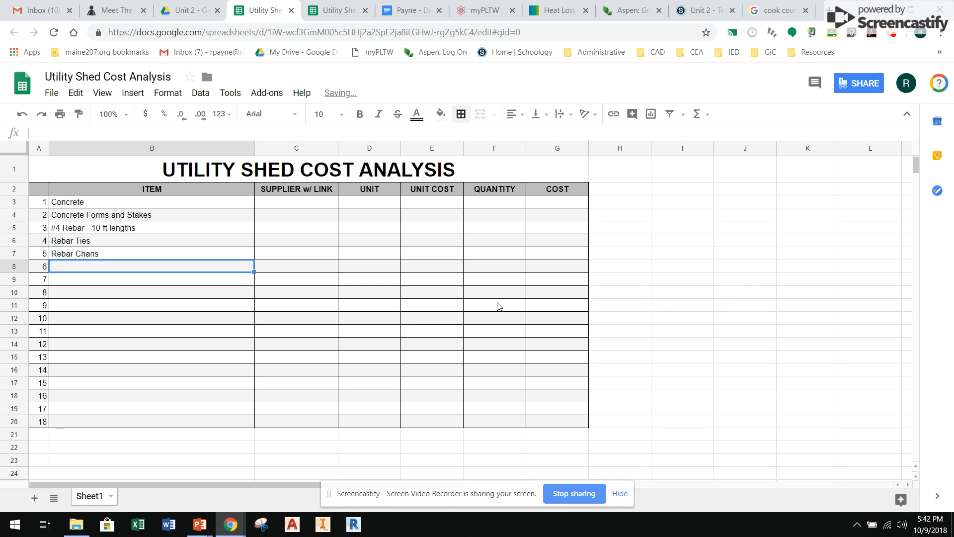
Step: Enter the items "2 x 4 x 8 Lumber" and "2 x 4 x 16 Lumber" in B8:B9
type("2 x 4 x")
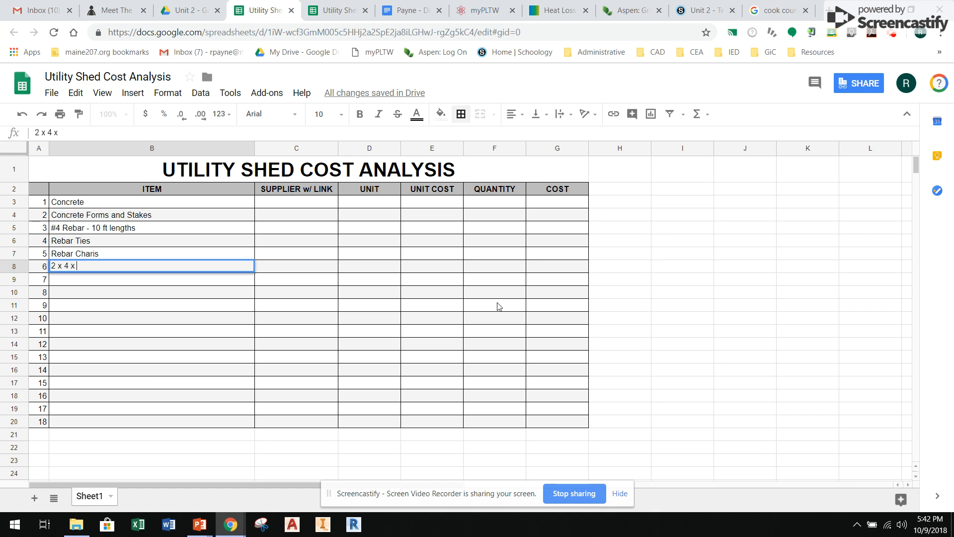
type(" 8 Lumber")
key("Return")
type("2 x 4 ")
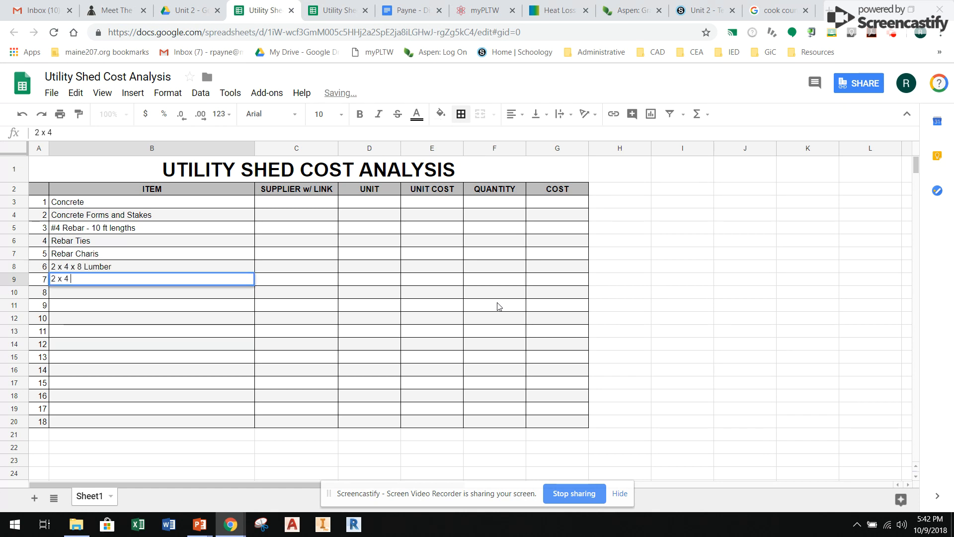
type("x 16 lumb")
key("BackSpace")
key("BackSpace")
key("BackSpace")
type("er")
key("Return")
Step: Enter the items "2 x 4 x 16 Lumber - Pressure Treated" and "2 x 6 x 8 Lumber" in B10:B11
type("2 x 4")
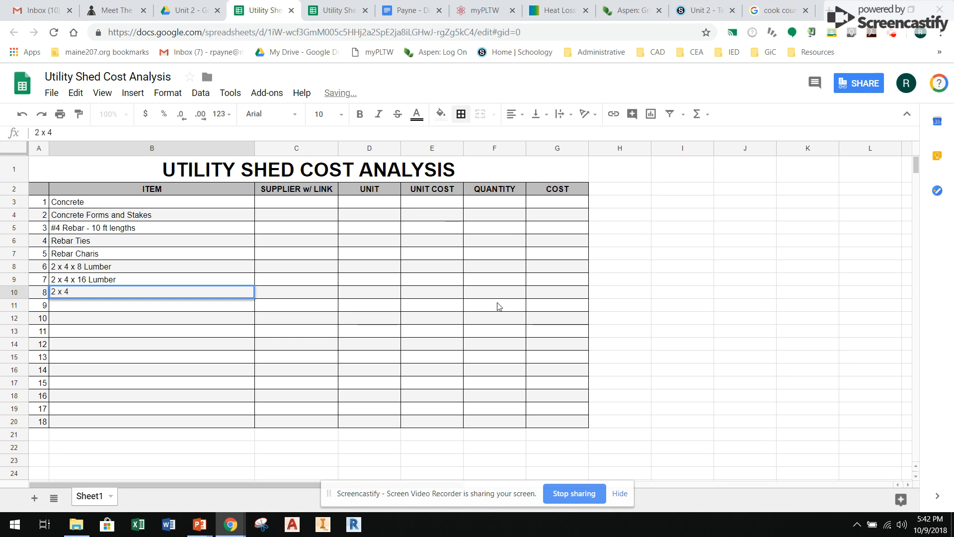
type(" x 16 ")
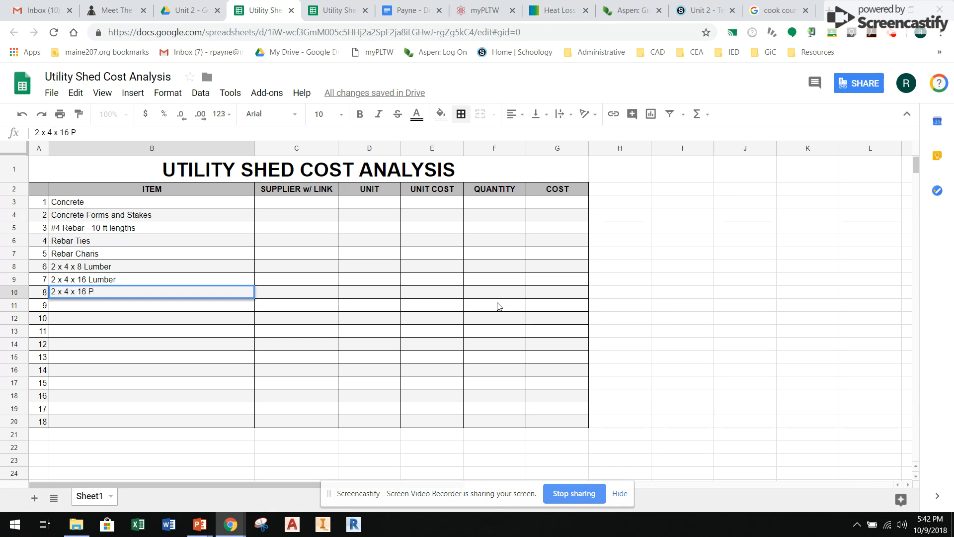
type("Lumber - Pressure Treated")
key("Return")
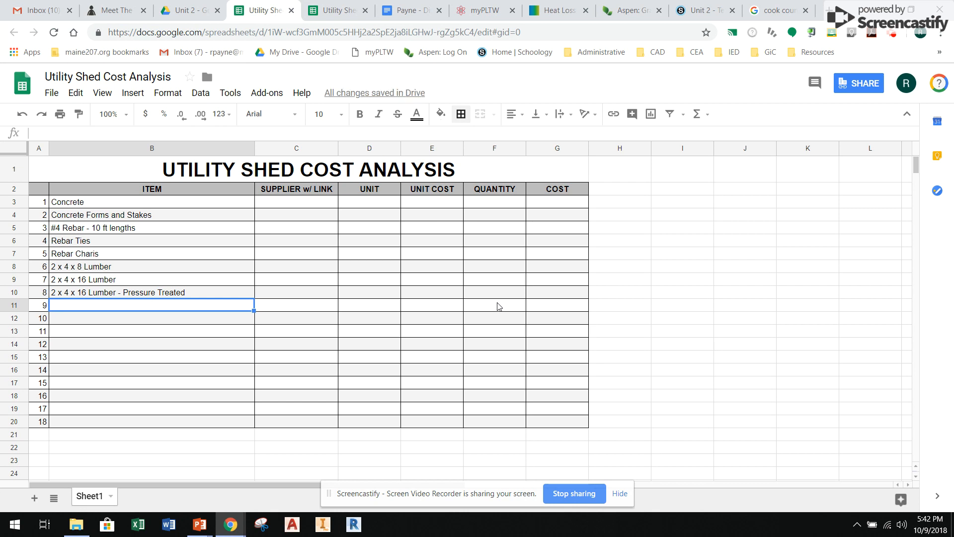
type("2 ")
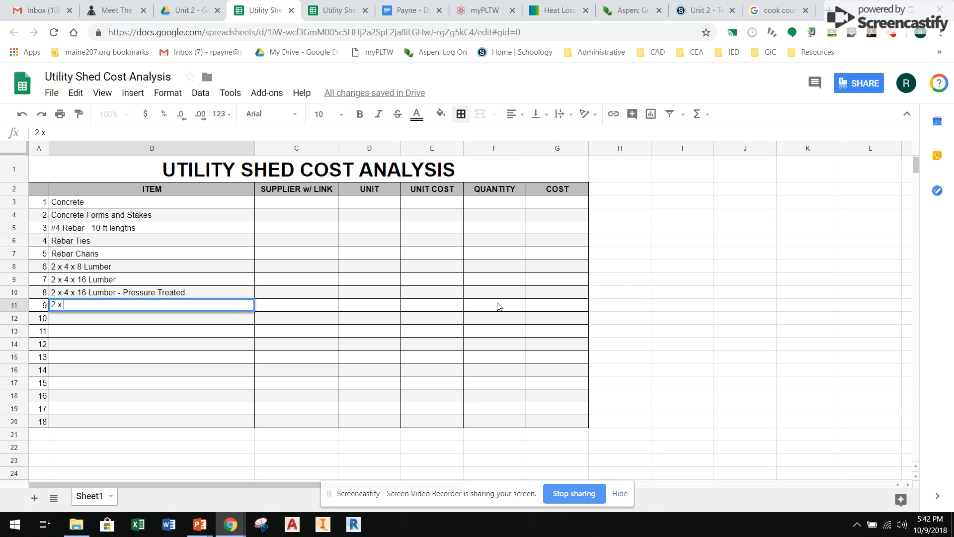
type("x 6 x 8 Lumber")
key("Return")
Step: Enter the items "2 x 8 x 12 lumber" and "2 x 12 x 12 Lumber" in B12:B13
type("2 x 8 x 12 lumber")
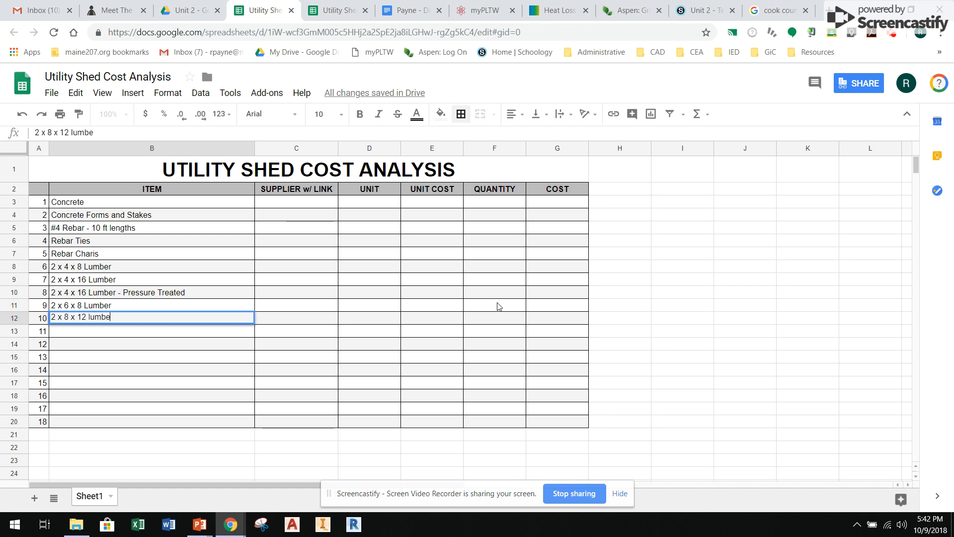
key("Return")
type("x")
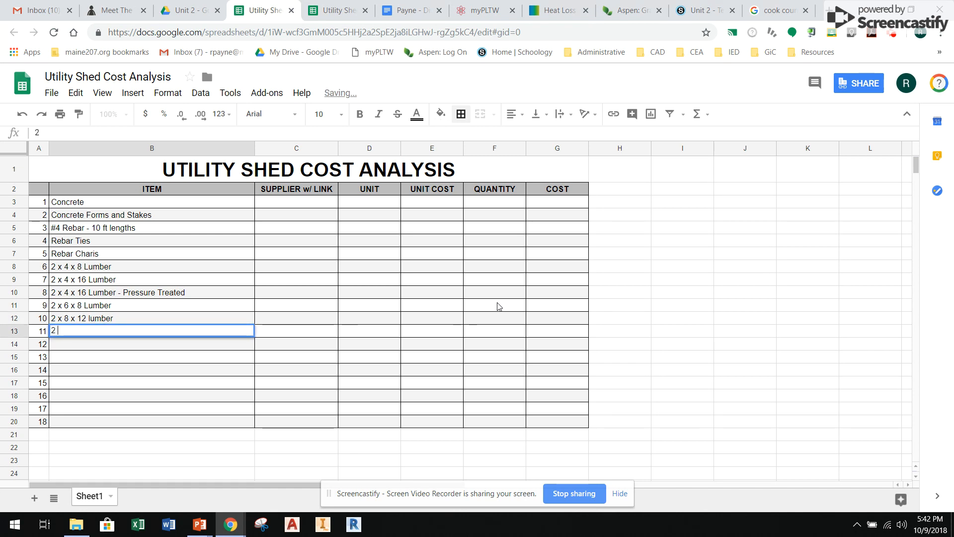
type(" 12 x 12 lumber")
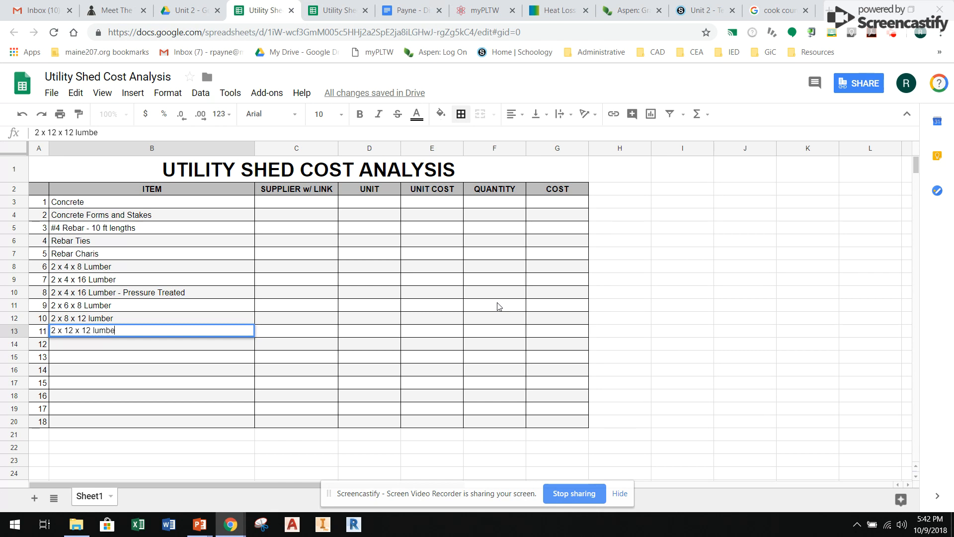
key("BackSpace")
key("BackSpace")
key("BackSpace")
key("BackSpace")
type("mber")
key("Return")
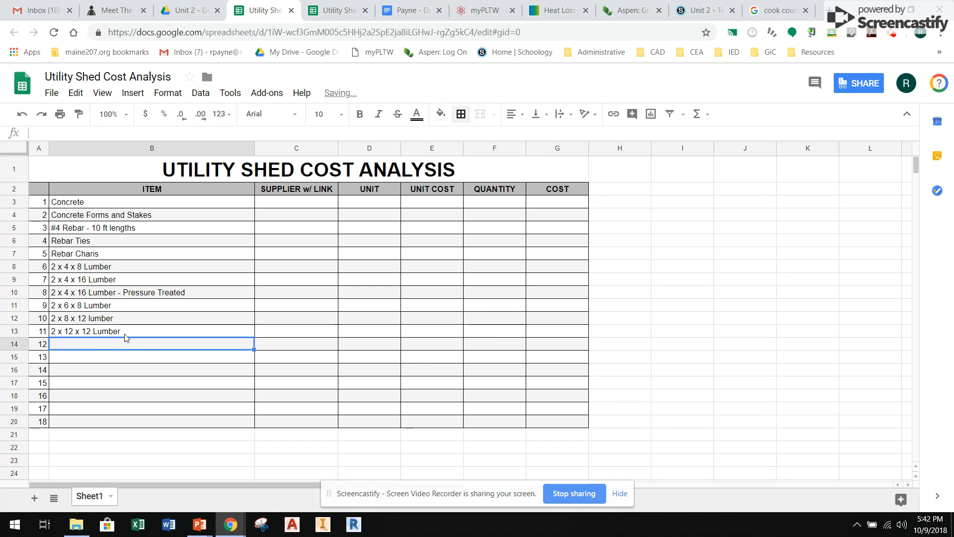
Step: Capitalize the last word of the item in B12 so it reads "2 x 8 x 12 Lumber"
double_click(90, 319)
key("BackSpace")
key("BackSpace")
key("BackSpace")
key("BackSpace")
key("BackSpace")
key("BackSpace")
type("Lumber")
key("Return")
Step: Enter the items "1/2 Drywall" and "Vapor Barrier" in B14:B15
key("Down")
type("1/2")
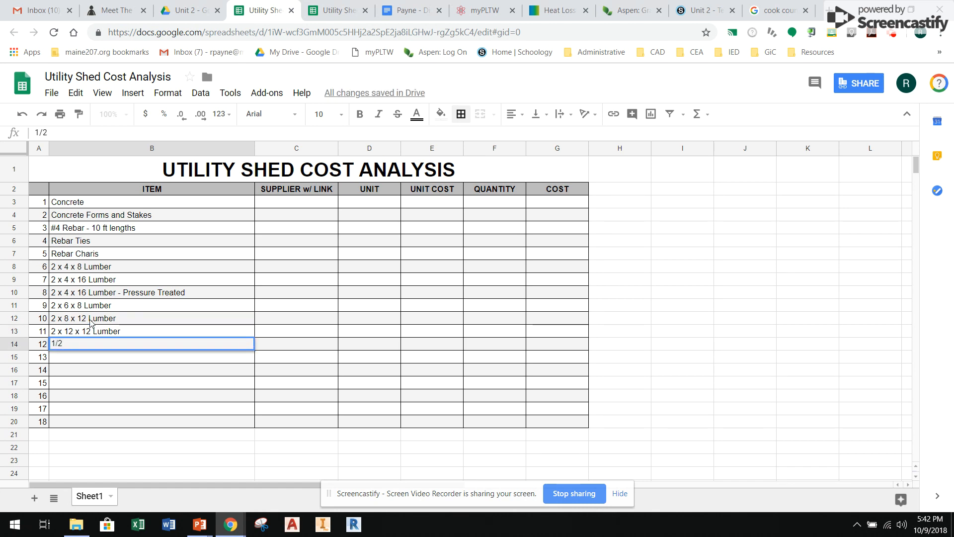
type(" Drywall")
key("Return")
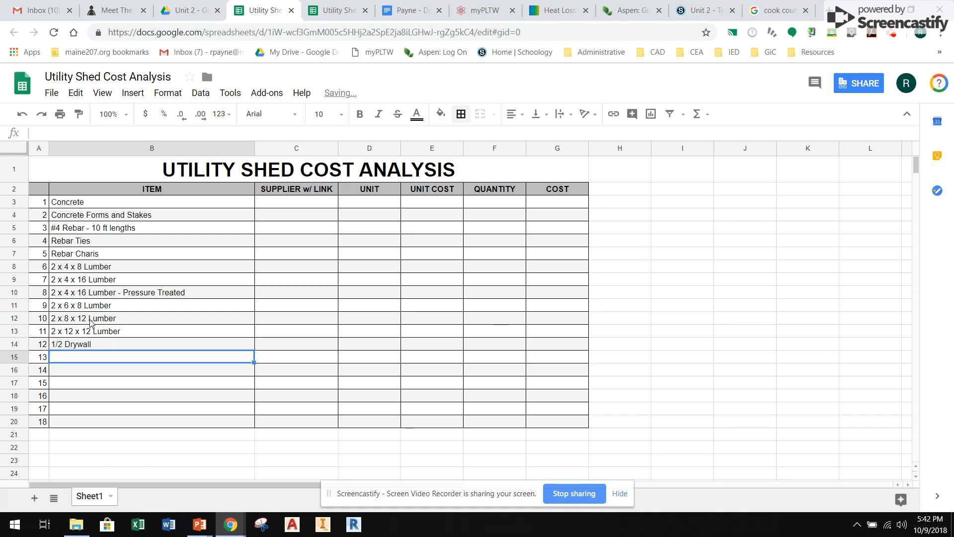
type("Va")
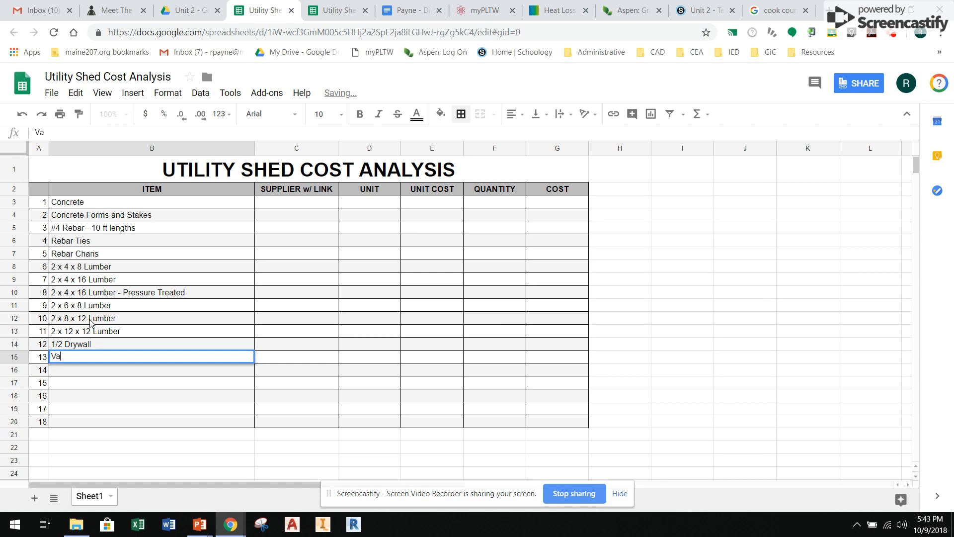
type("por Barrier")
key("Return")
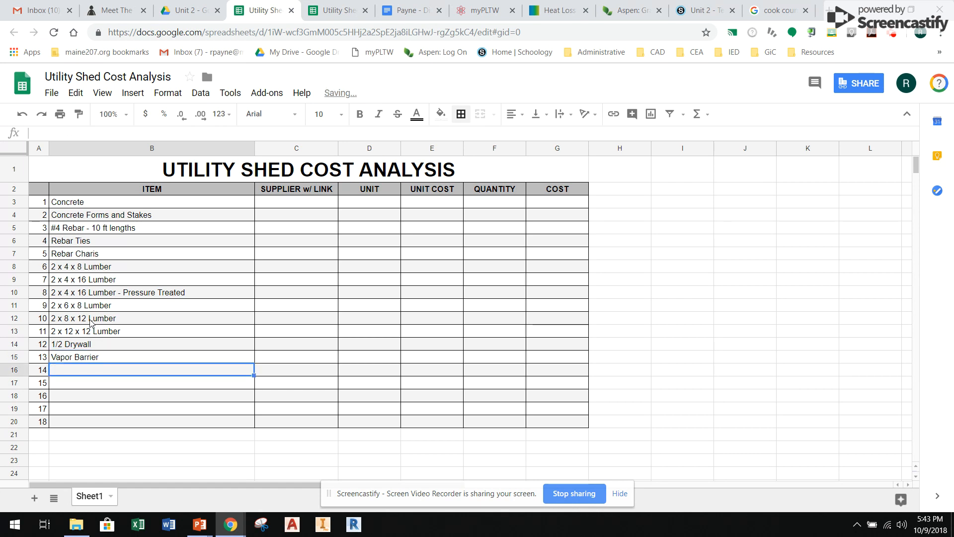
Step: Enter the items "1/2 inch Plywood" and "House Wrap - Tyvek" in B16:B17
type("1/2 i")
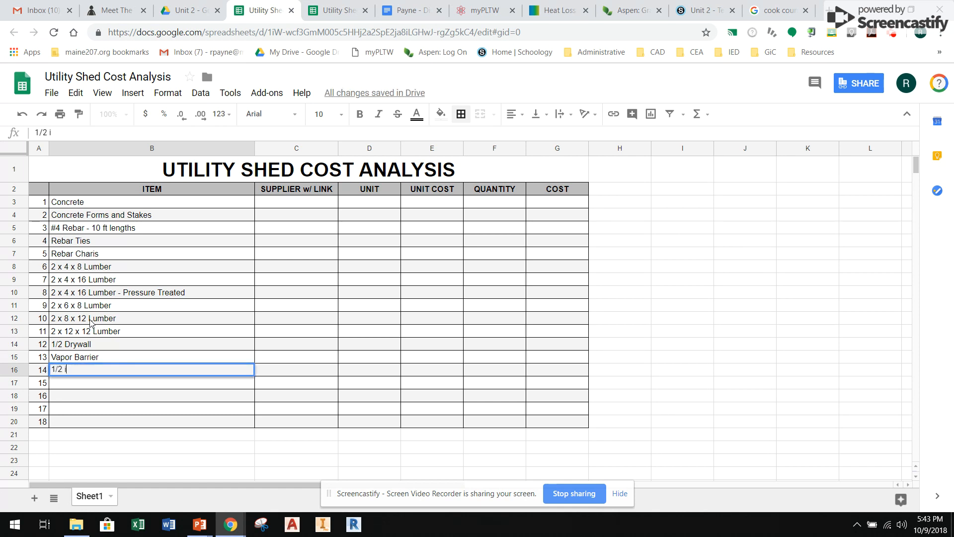
type("nch Plywood")
key("Return")
type("H")
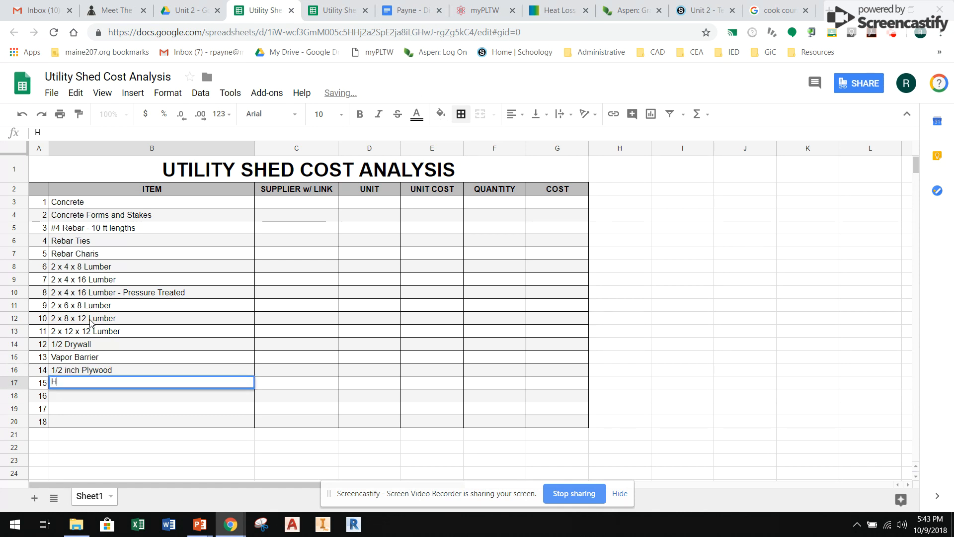
type("ouse Wrap -")
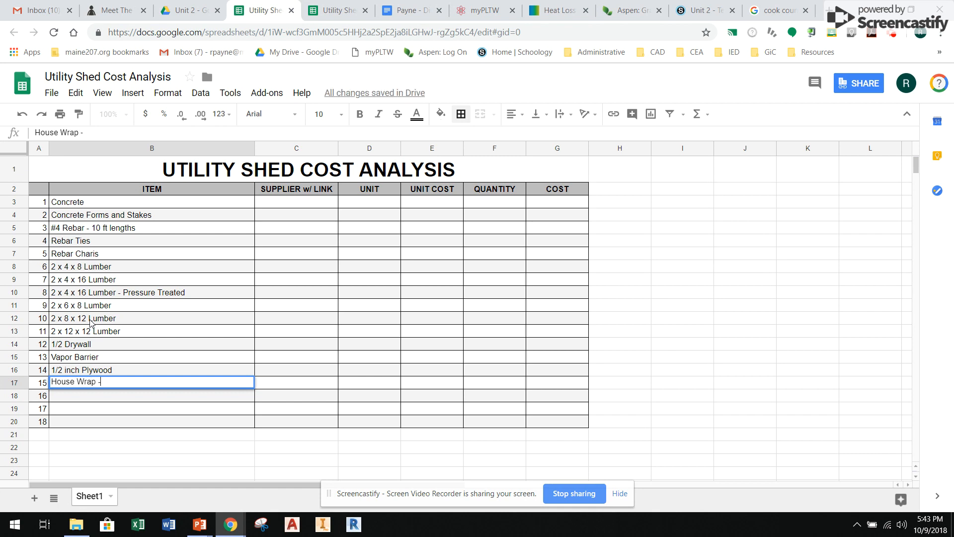
type(" Tyvek")
key("Return")
Step: Enter the items "Vinyl Siding", "Roofing Felt" and "Shingles" in B18:B20
type("V")
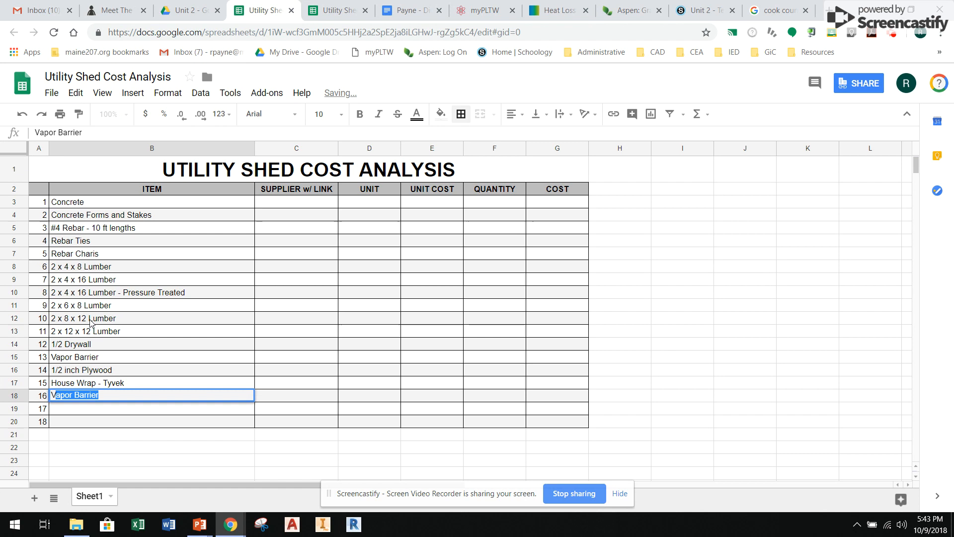
type("inyl Siding")
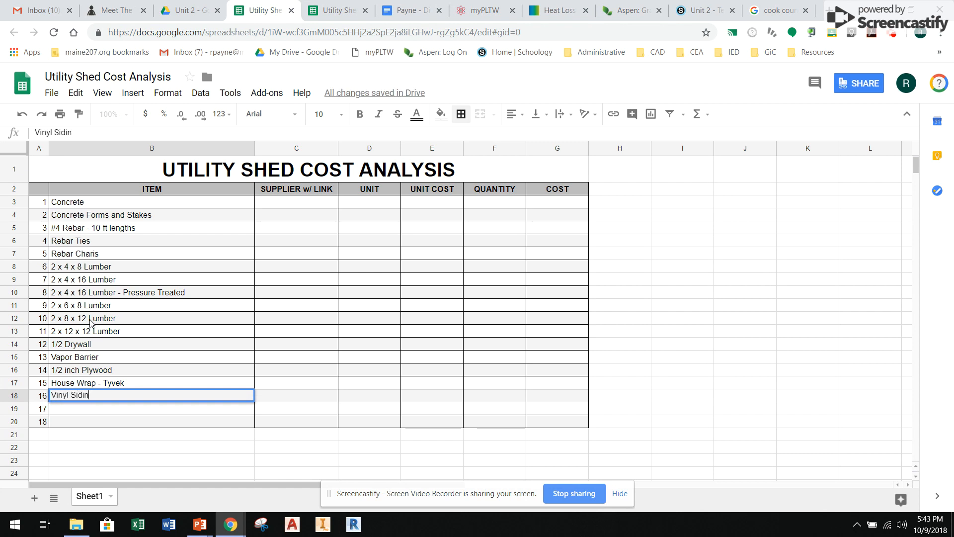
key("Return")
type("Roofing Felt")
key("Return")
type("Shingles")
key("Return")
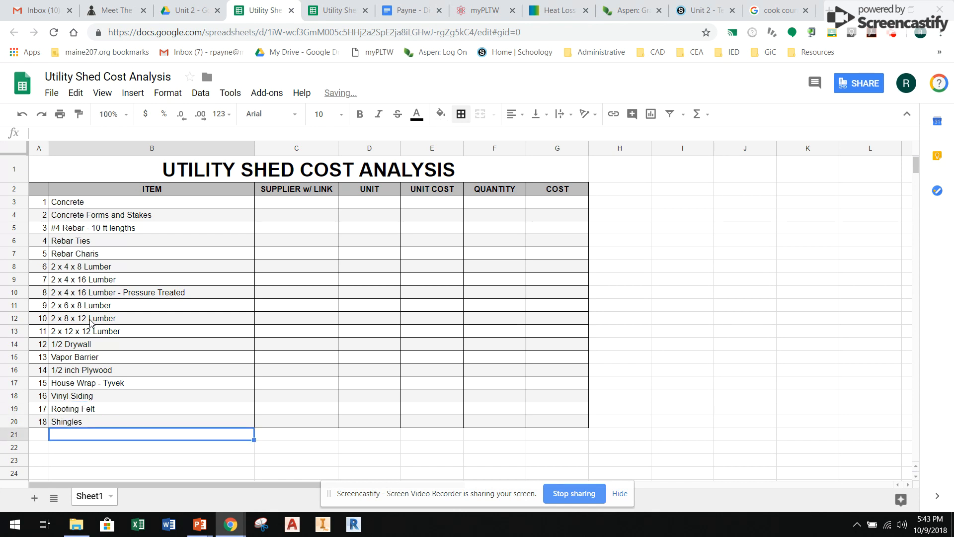
Step: Search the web for Home Depot and open the store's homepage from the results
left_click(281, 201)
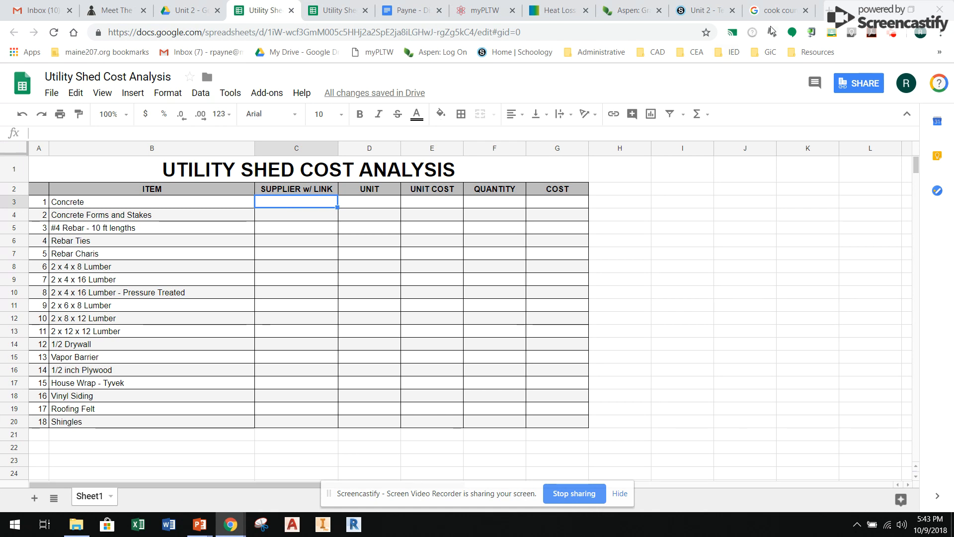
left_click(760, 14)
left_click(616, 33)
type("Home Depot")
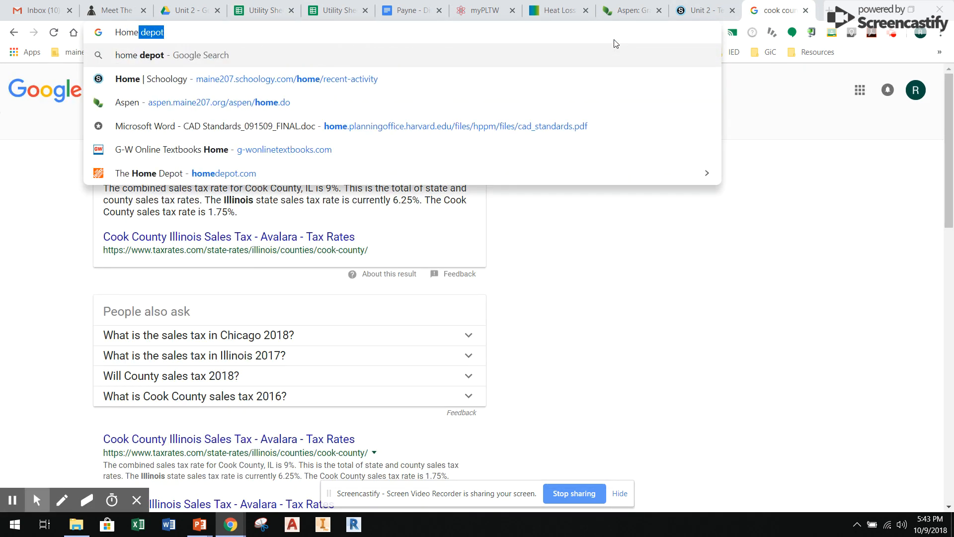
key("Return")
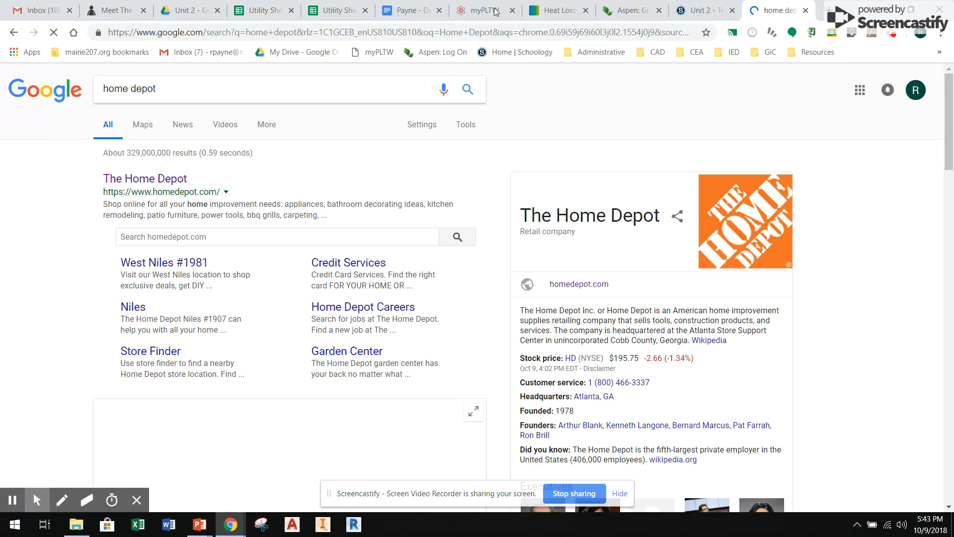
left_click(311, 10)
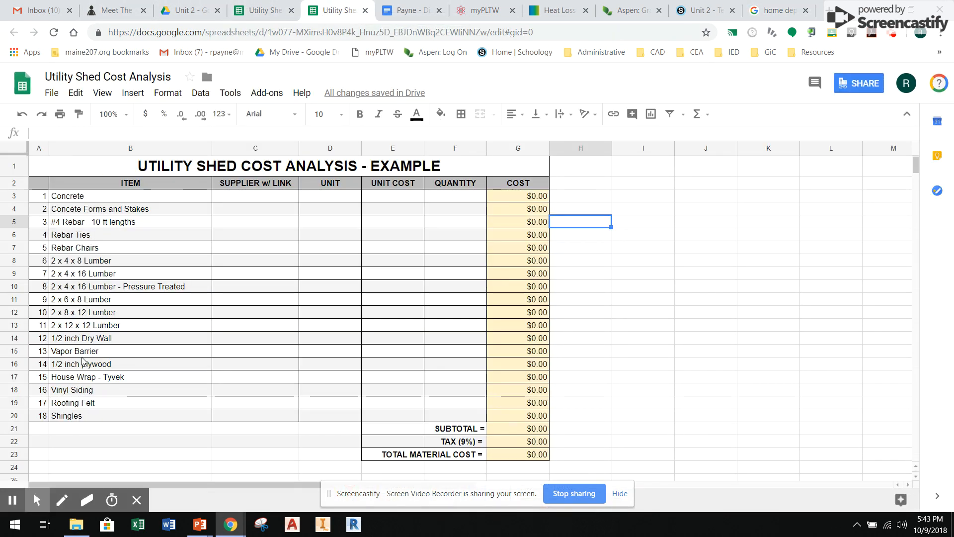
left_click(776, 9)
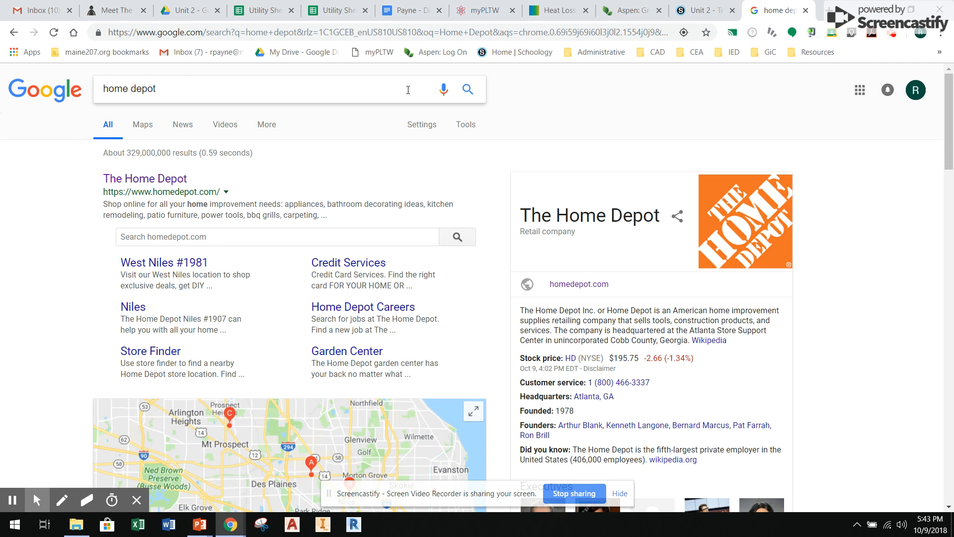
left_click(406, 90)
left_click(96, 276)
left_click(168, 185)
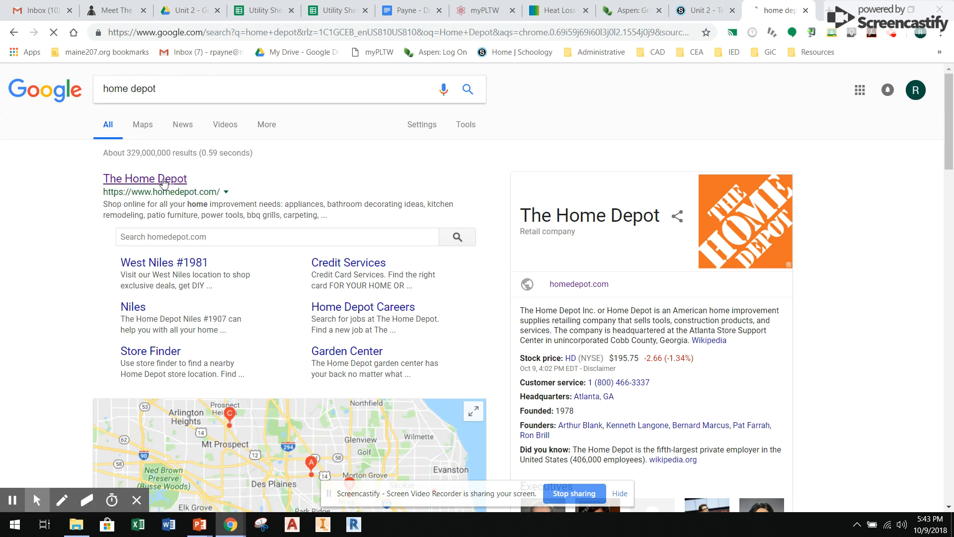
Step: Search the store for "Vapor Barrier" and open the HDX 10 ft. x 100 ft. Black 6 mil Plastic Sheeting product page
left_click(273, 96)
type("Vapor Barrier")
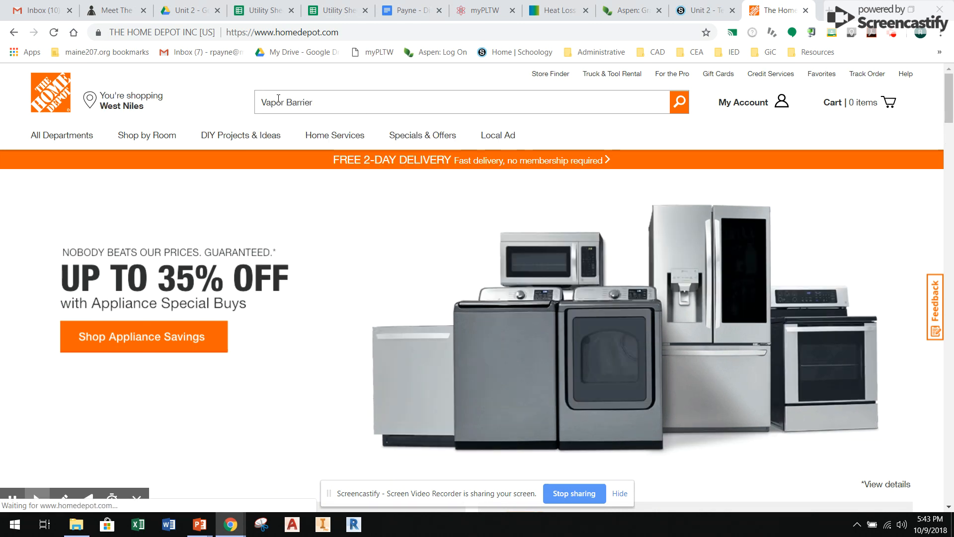
key("Return")
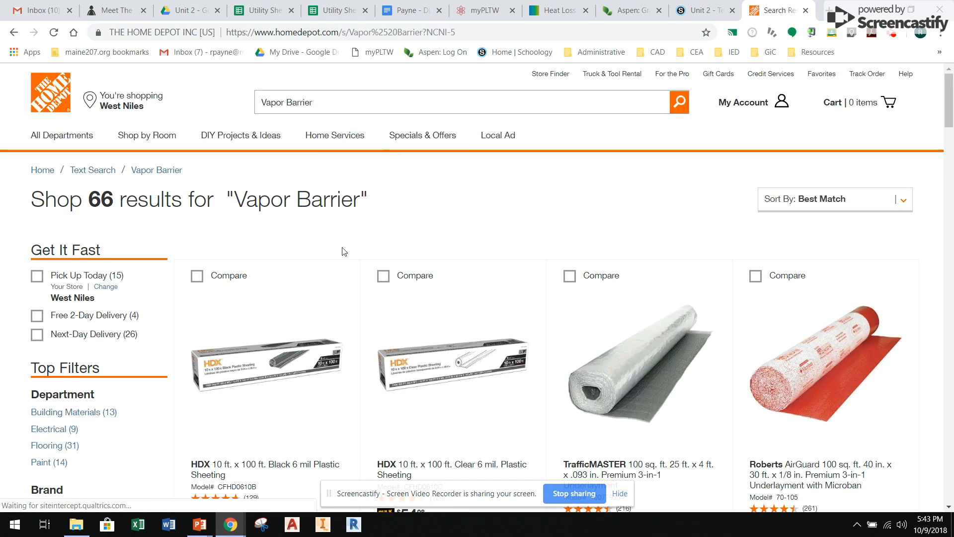
scroll(268, 412, "down", 3)
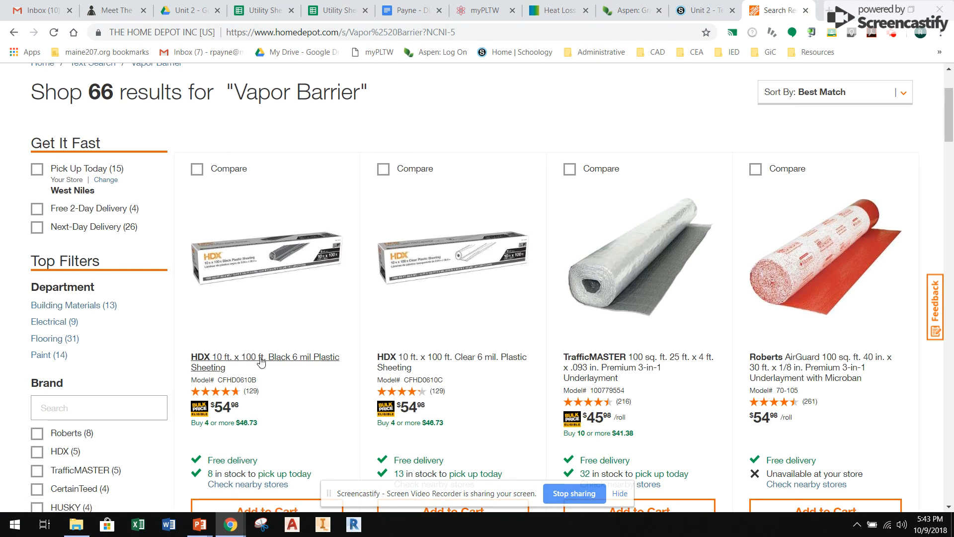
left_click(242, 264)
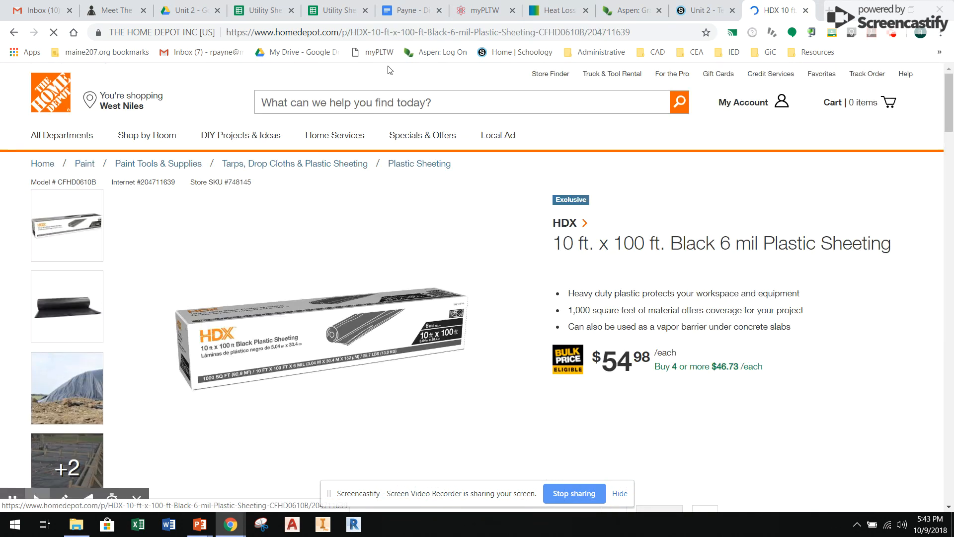
Step: Copy the product page's address and insert it in C3 of the cost analysis sheet as a link with the text "Home Depot"
left_click(397, 32)
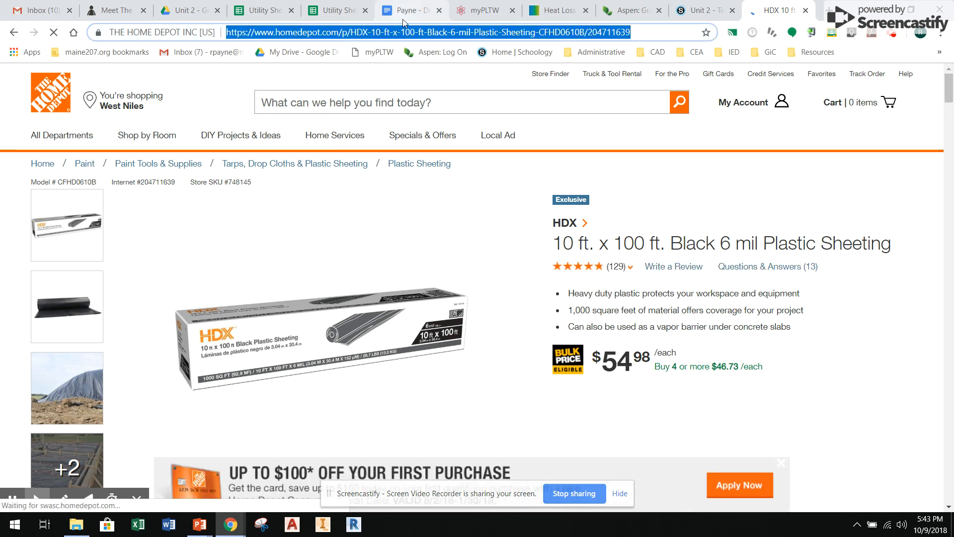
left_click(275, 10)
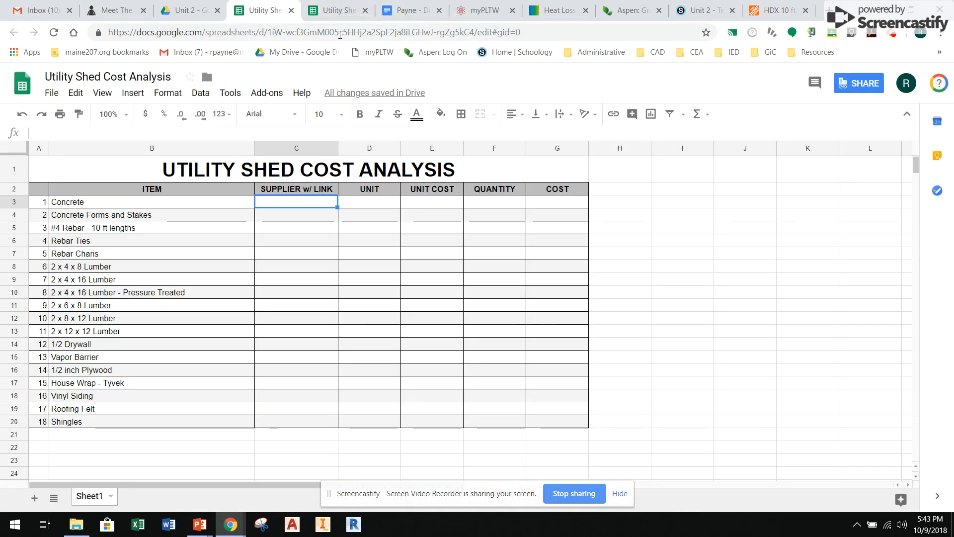
right_click(281, 206)
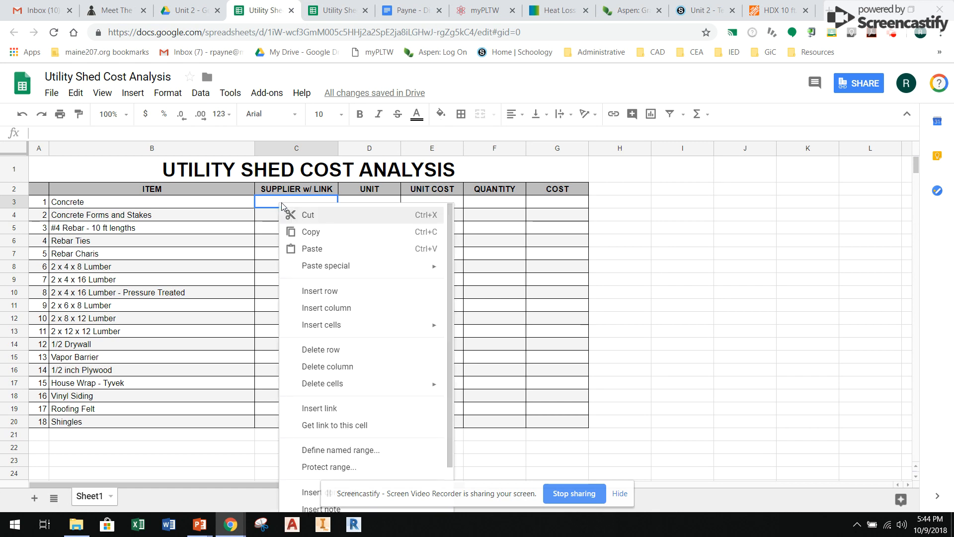
left_click(316, 406)
key("ctrl+v")
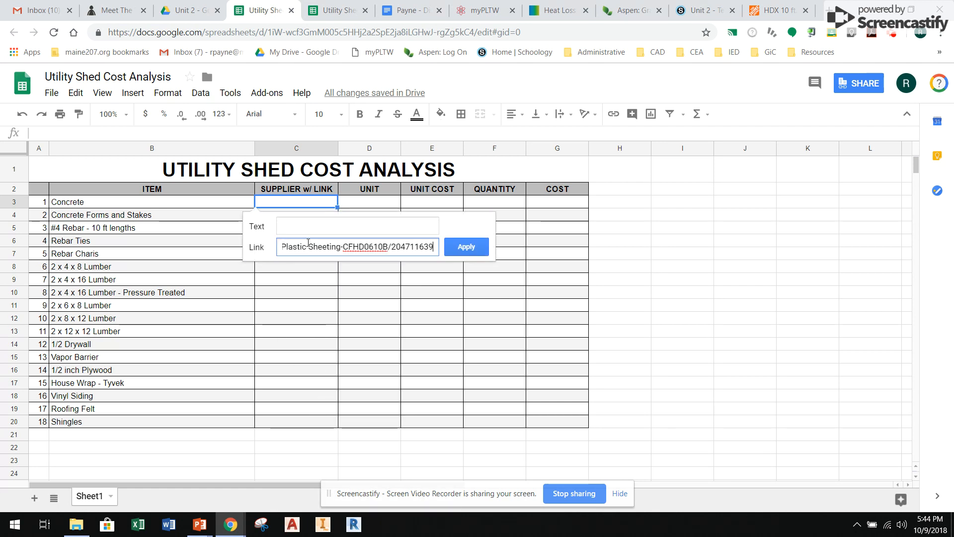
left_click(315, 226)
type("Home Depot")
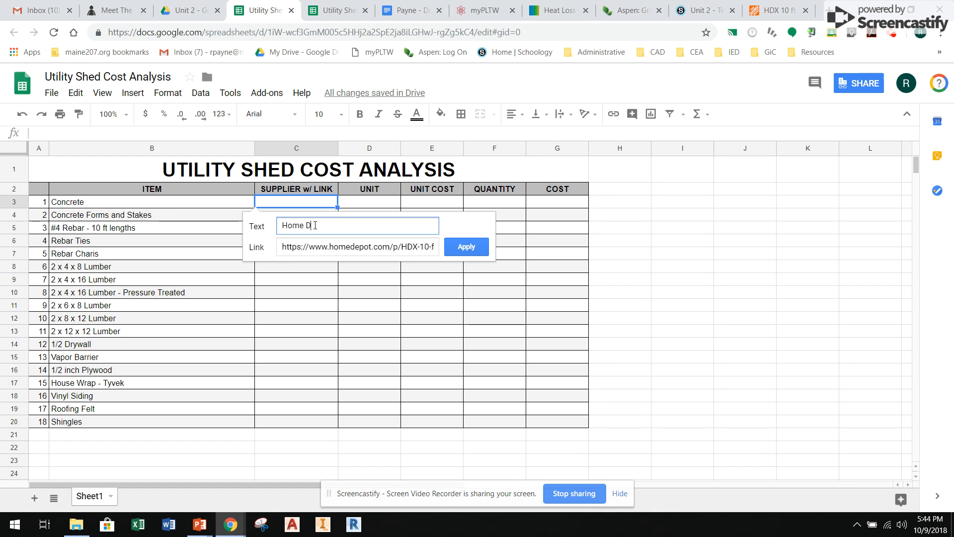
left_click(446, 248)
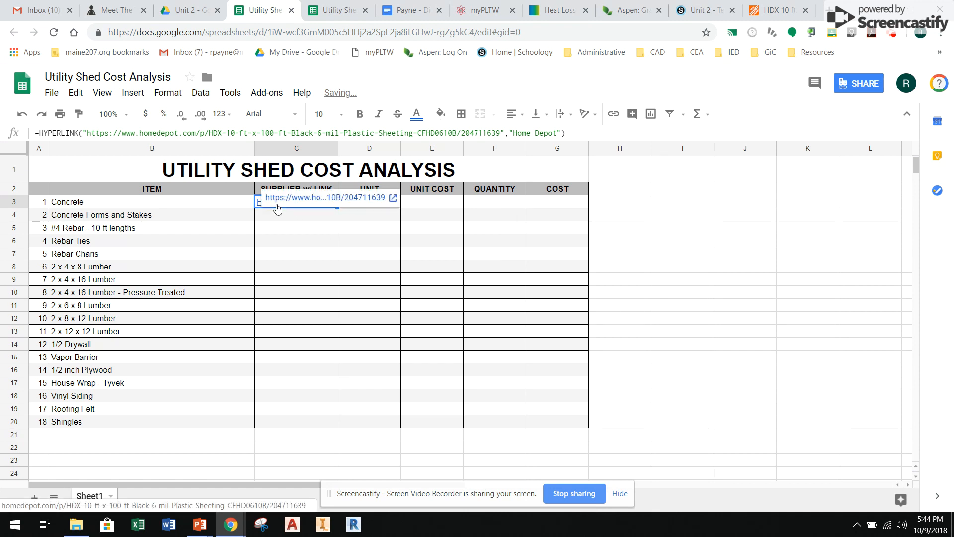
Step: Open the link in C3 to check the product page and its unit price, declining the survey, and return to the sheet
left_click(289, 198)
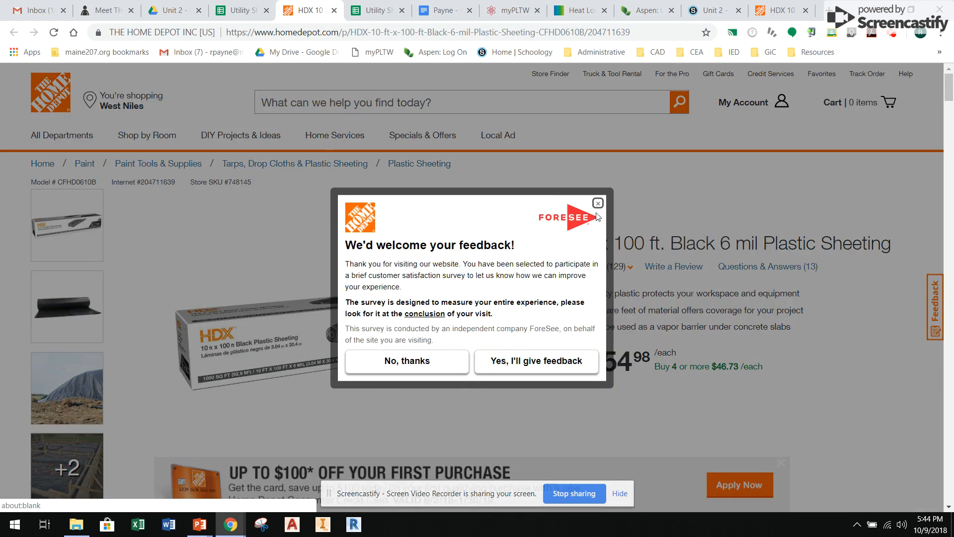
left_click(598, 206)
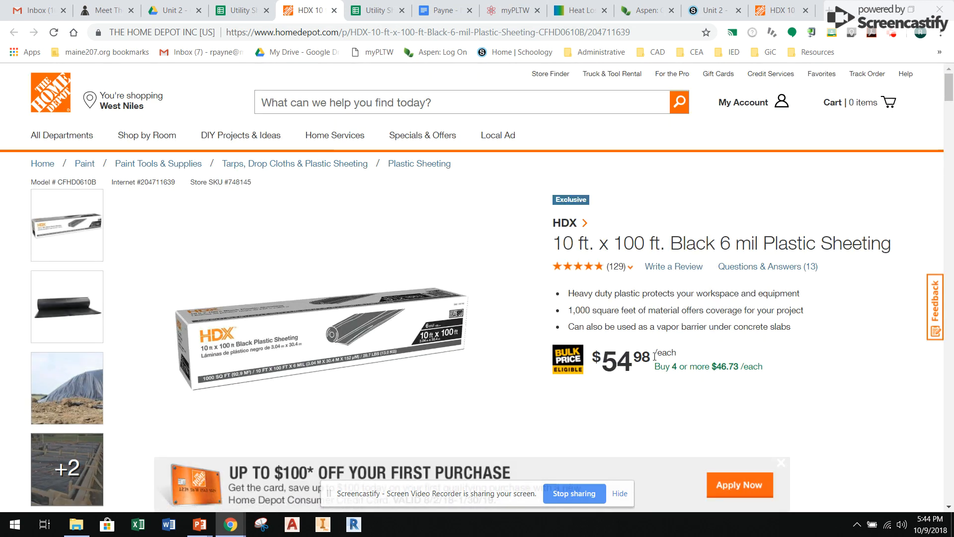
left_click(376, 9)
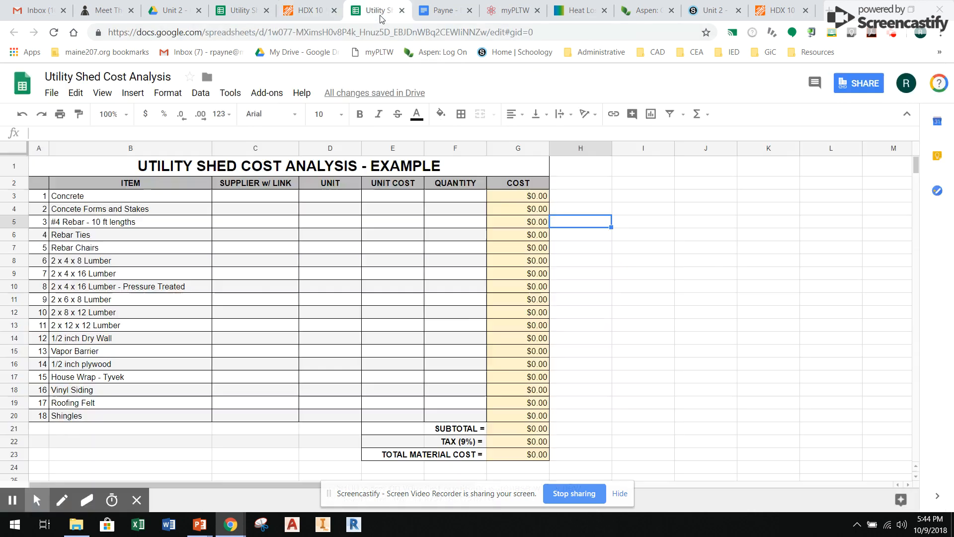
left_click(242, 9)
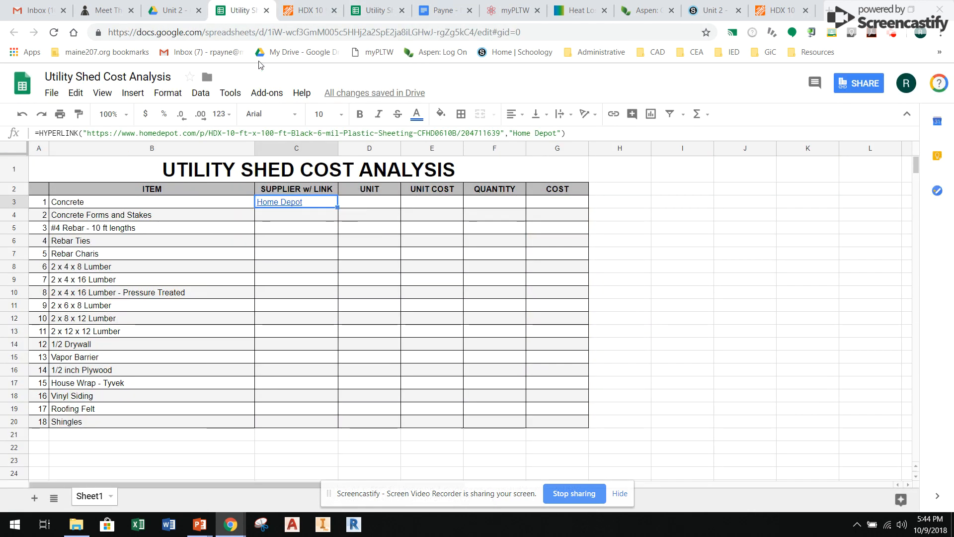
Step: Enter the unit "ea." in D3 and the unit cost 54.98 in E3, checking the price on the product page
left_click(364, 200)
type("ea.")
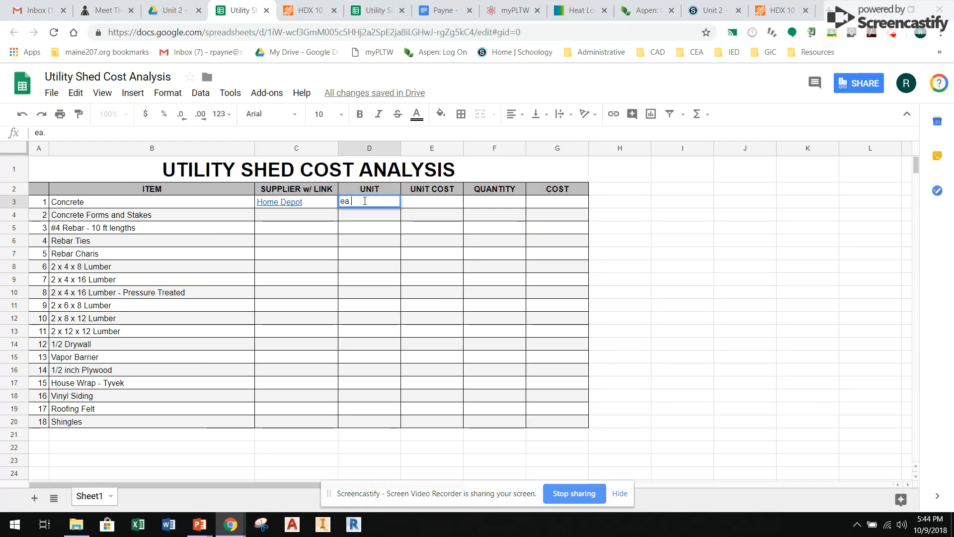
key("Tab")
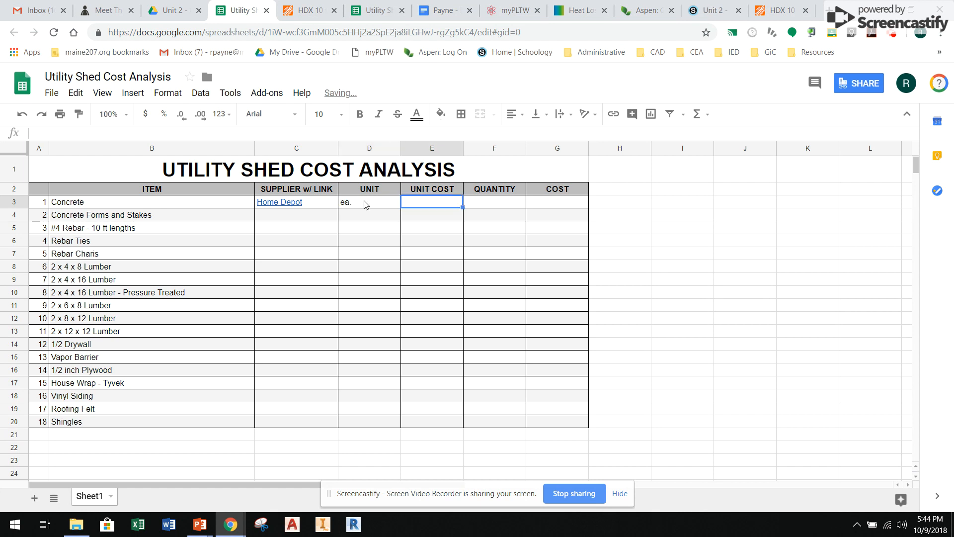
type("549.")
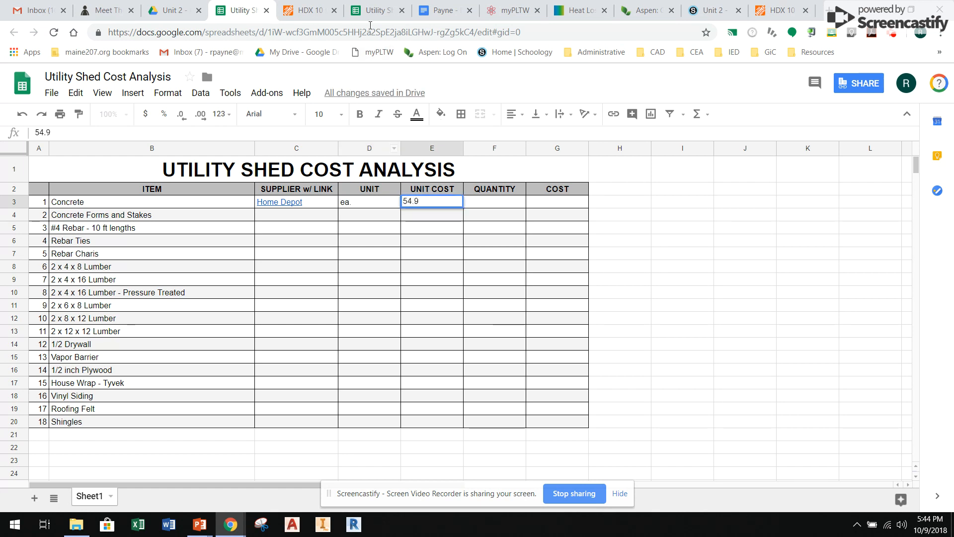
left_click(308, 10)
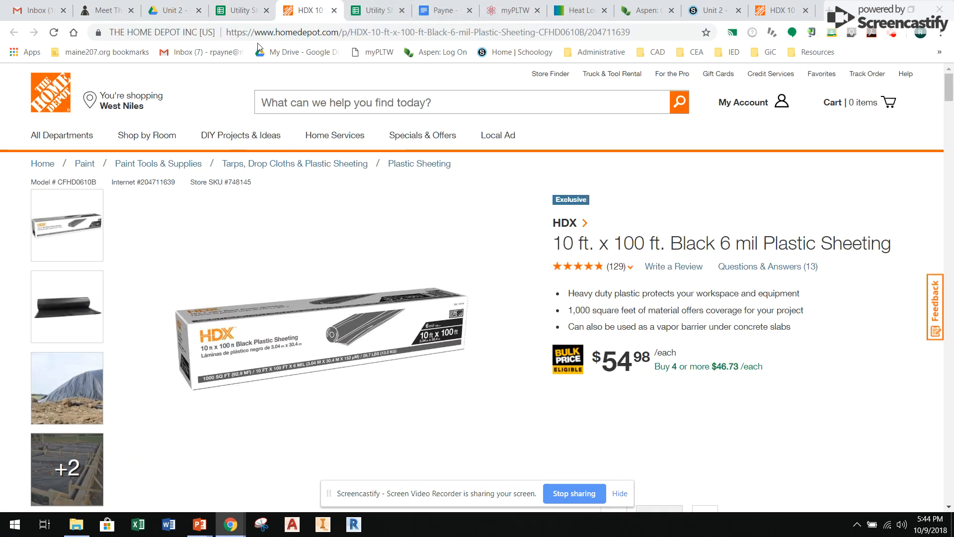
left_click(238, 10)
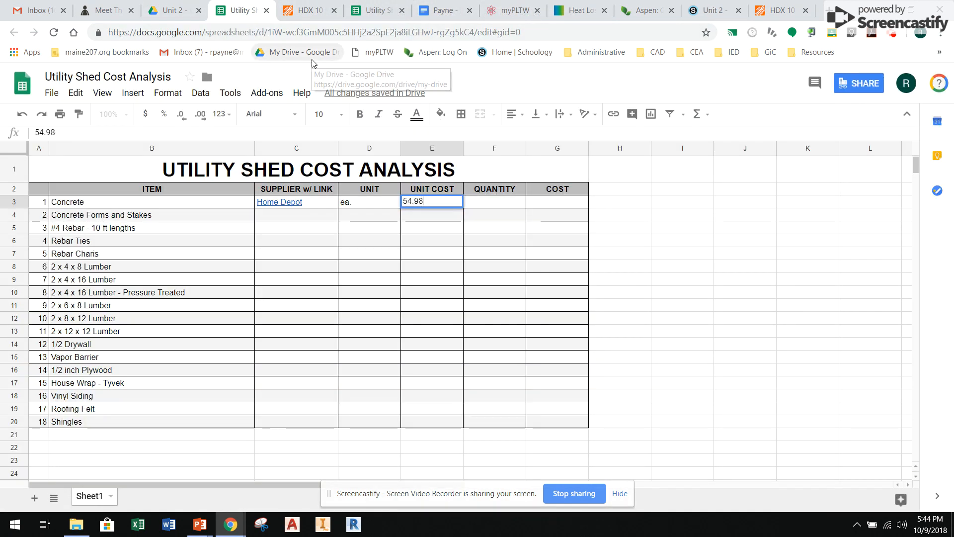
key("Tab")
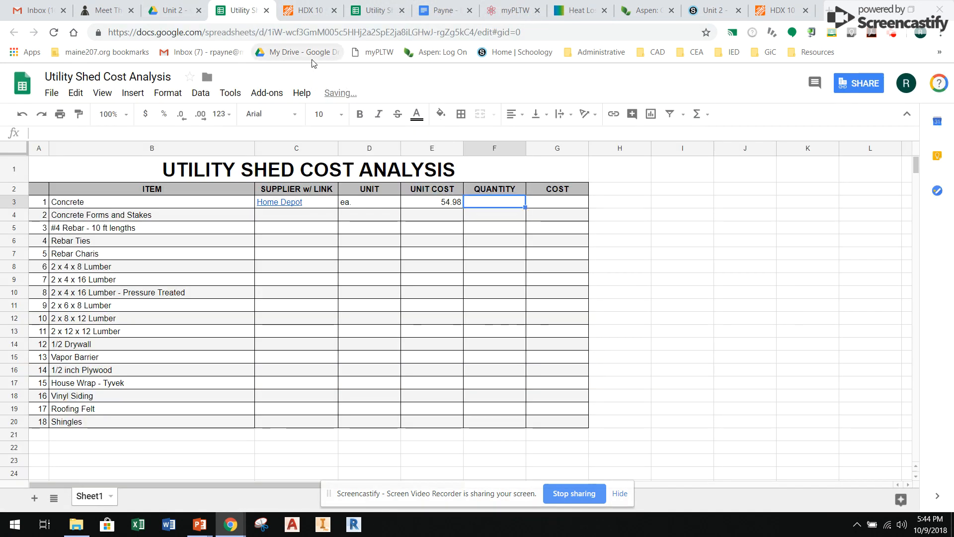
Step: Format the unit cost cells E3:E20 as currency
left_click(437, 205)
left_click_drag(439, 206, 449, 422)
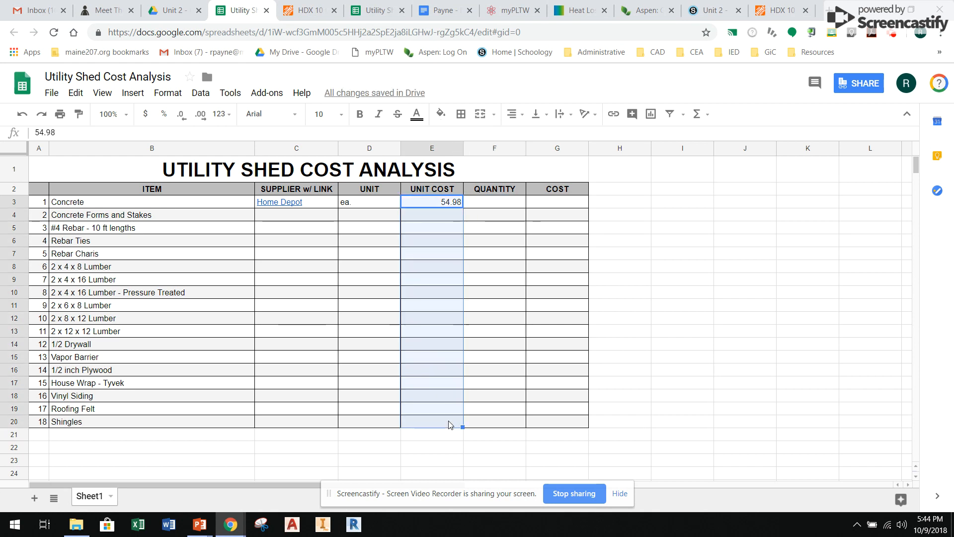
left_click(146, 116)
Step: Check the sheeting's coverage on the product page and enter a quantity of 1 in F3
left_click(504, 208)
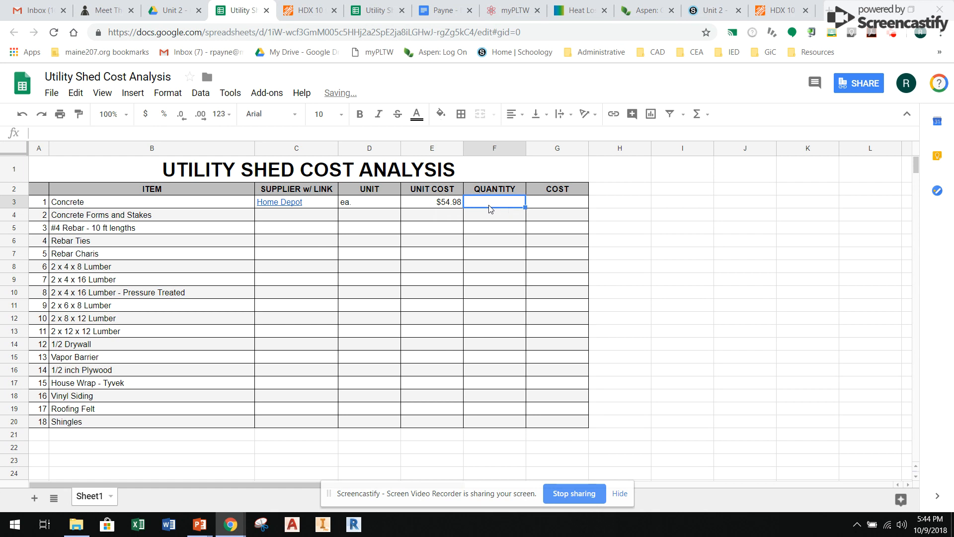
left_click(375, 10)
left_click(319, 5)
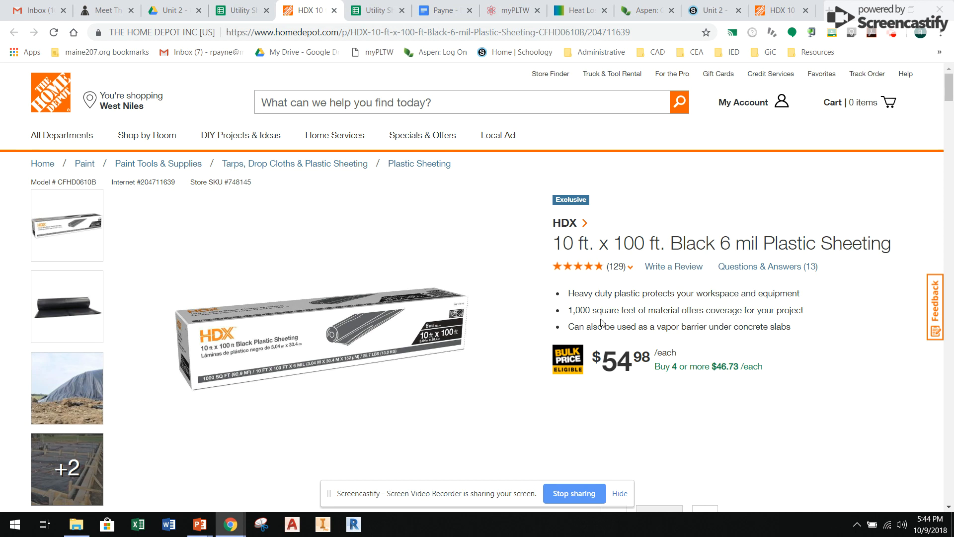
left_click(237, 18)
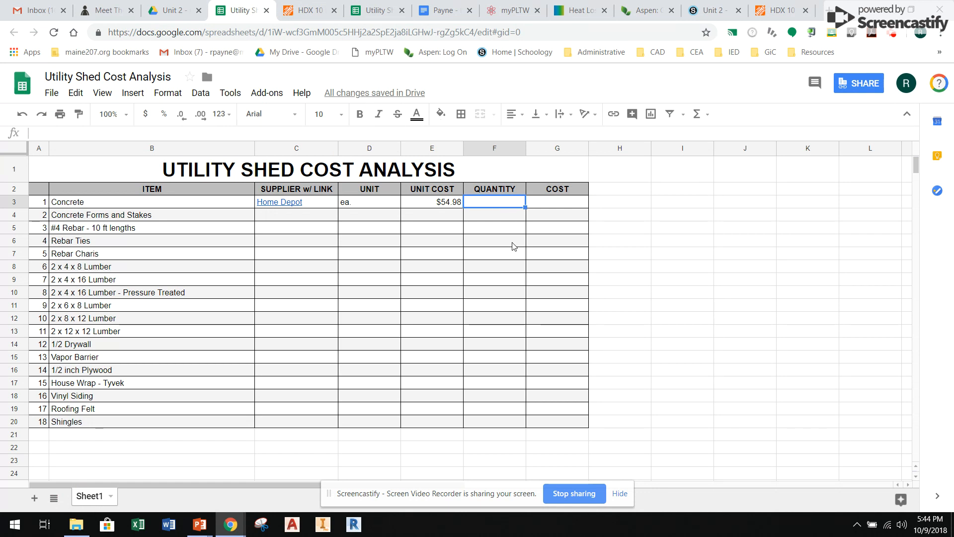
type("1")
key("Return")
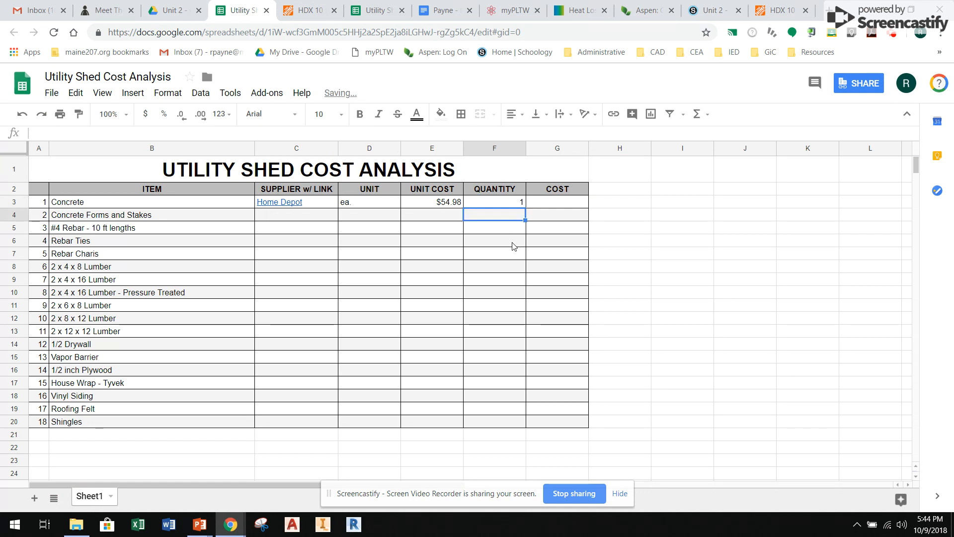
Step: Calculate the cost in G3 as =E3*F3 and fill the formula down through G20
left_click(562, 203)
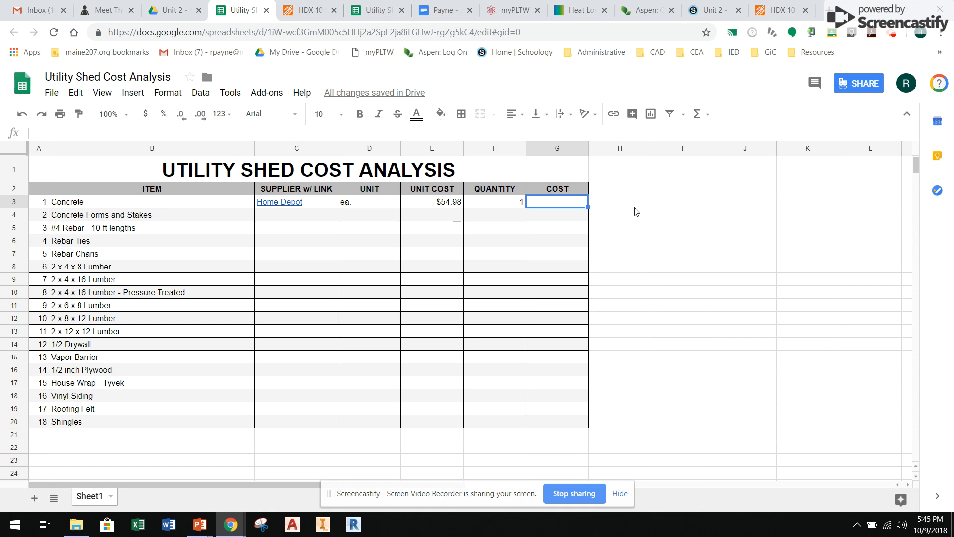
type("=")
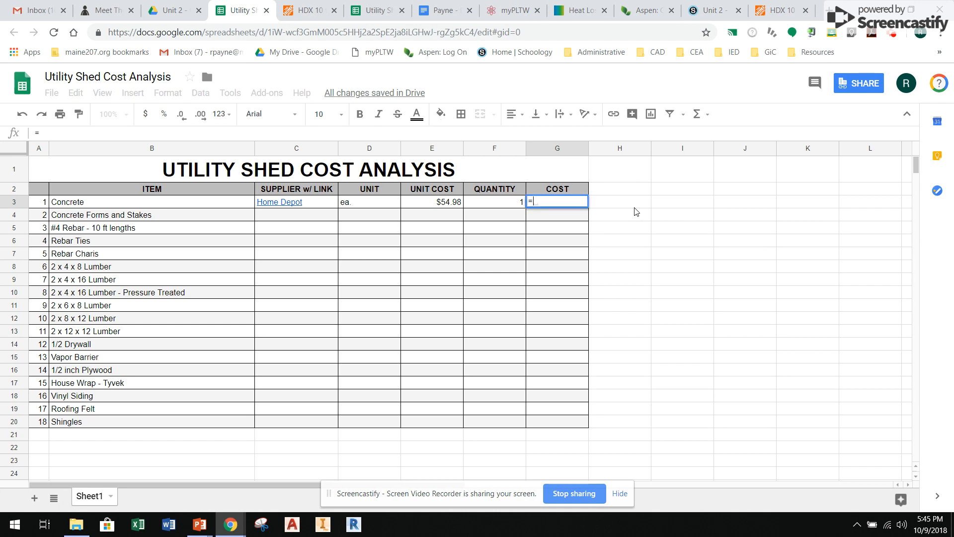
left_click(433, 204)
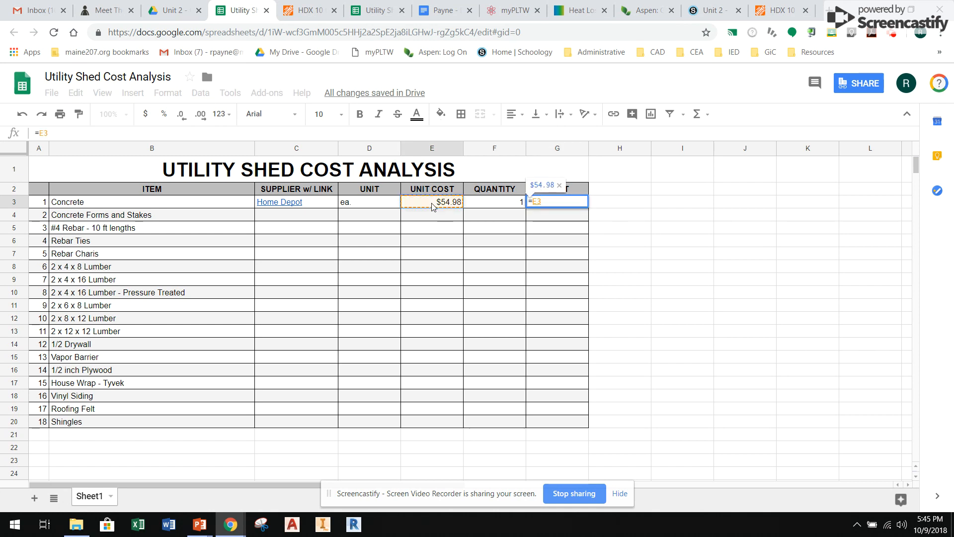
type("*")
left_click(487, 203)
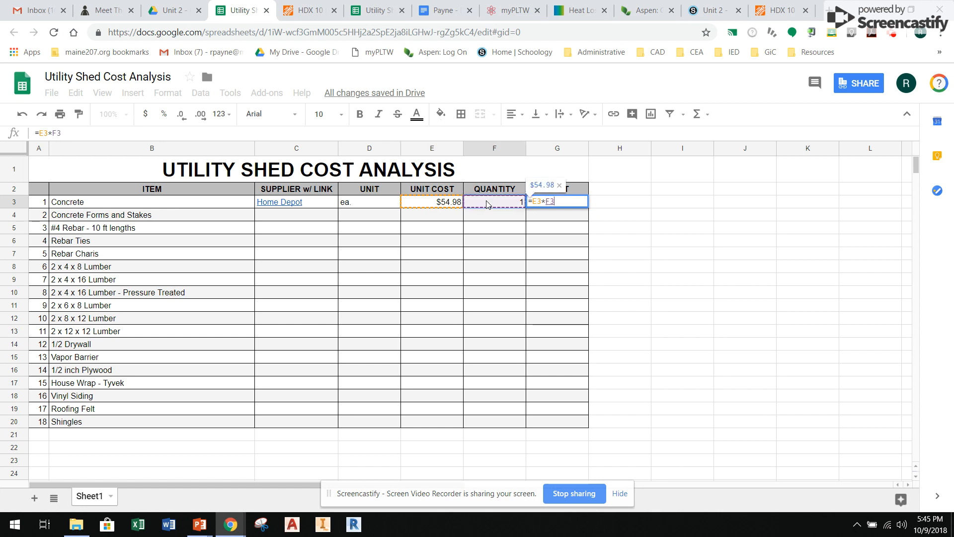
key("Return")
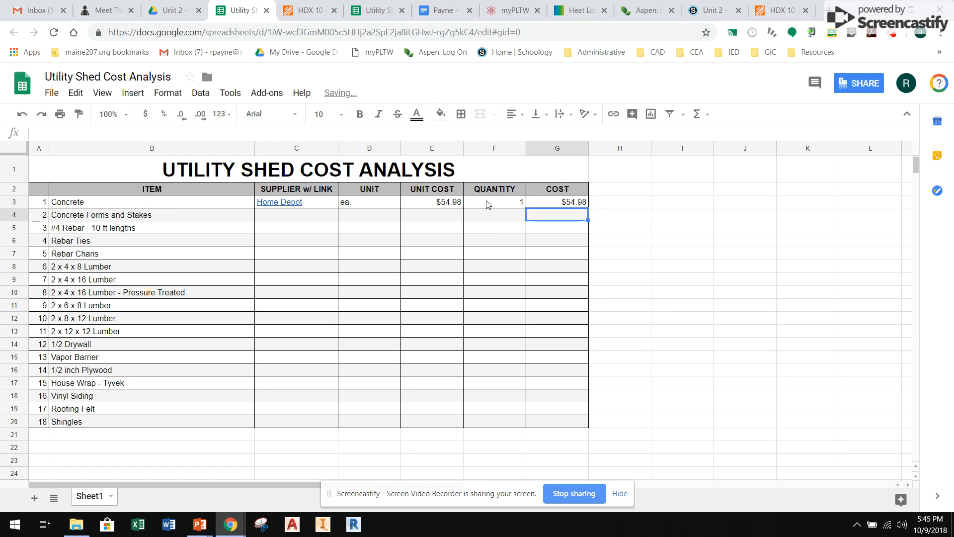
left_click(572, 204)
left_click_drag(589, 207, 584, 424)
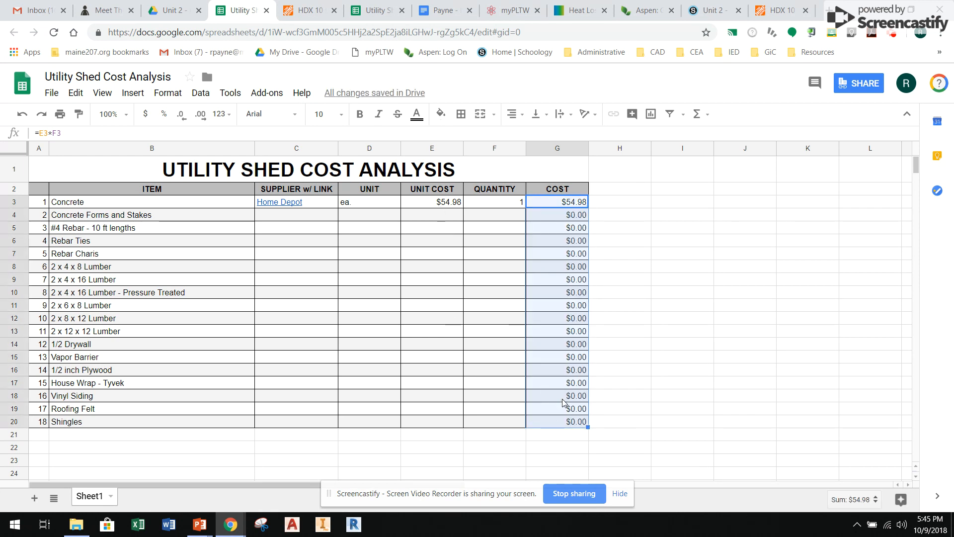
Step: Enter the label "SUBTOTAL =" in F21 and right-align it
left_click(515, 439)
type("SUBTOTAL")
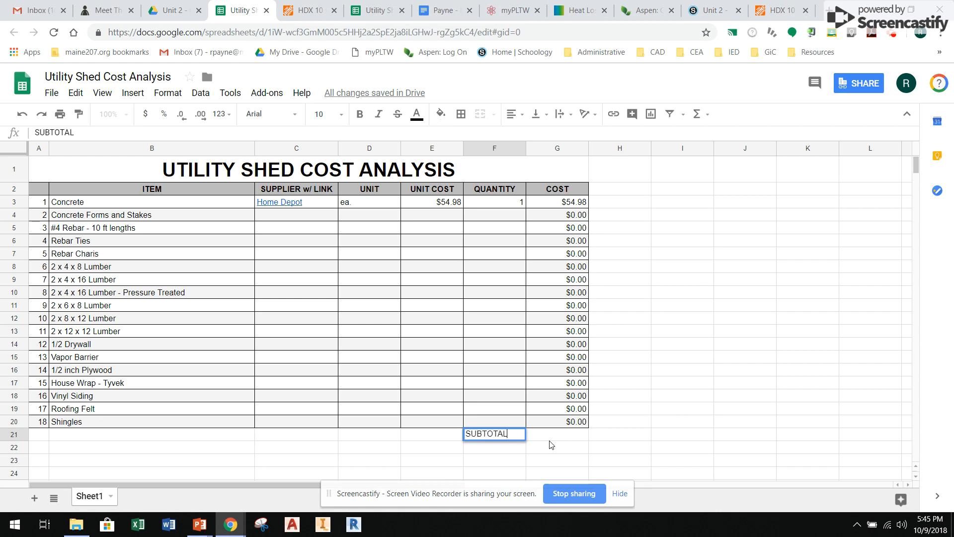
type(" =")
key("Return")
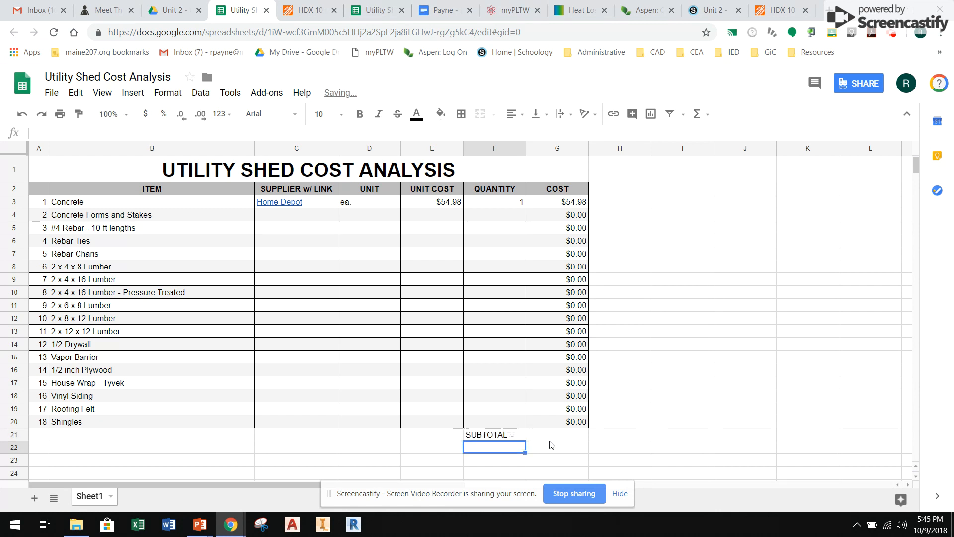
left_click(504, 436)
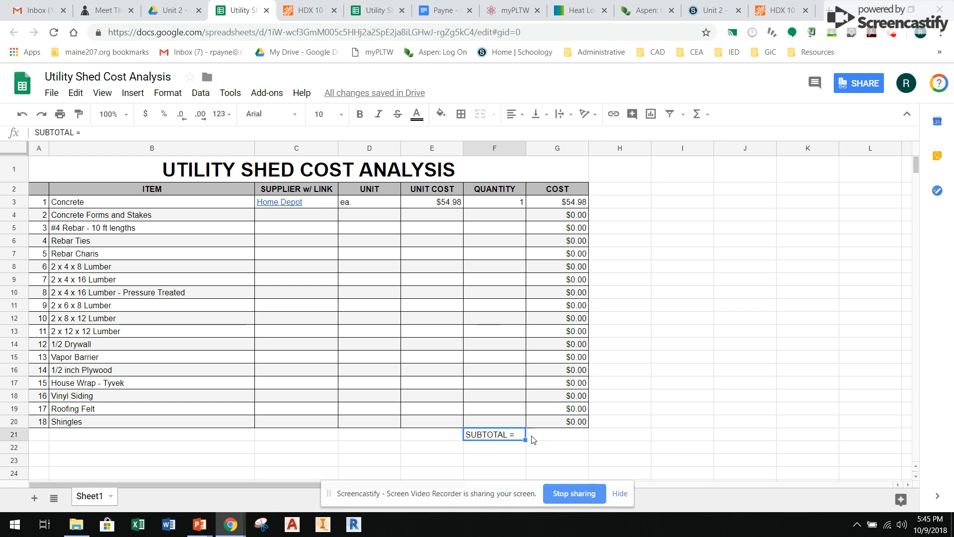
left_click(515, 125)
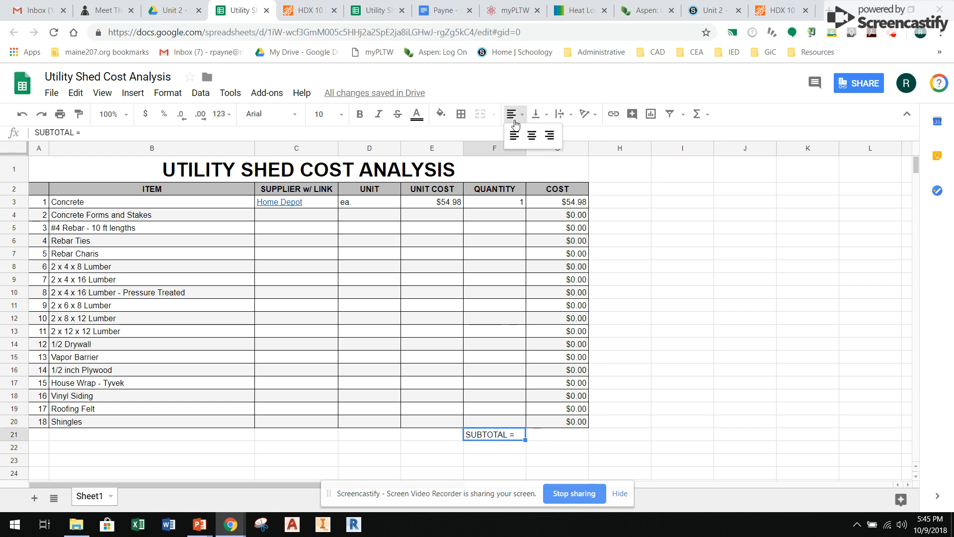
left_click(544, 132)
Step: Calculate the subtotal in G21 as the sum of the costs in G3:G20
left_click(561, 437)
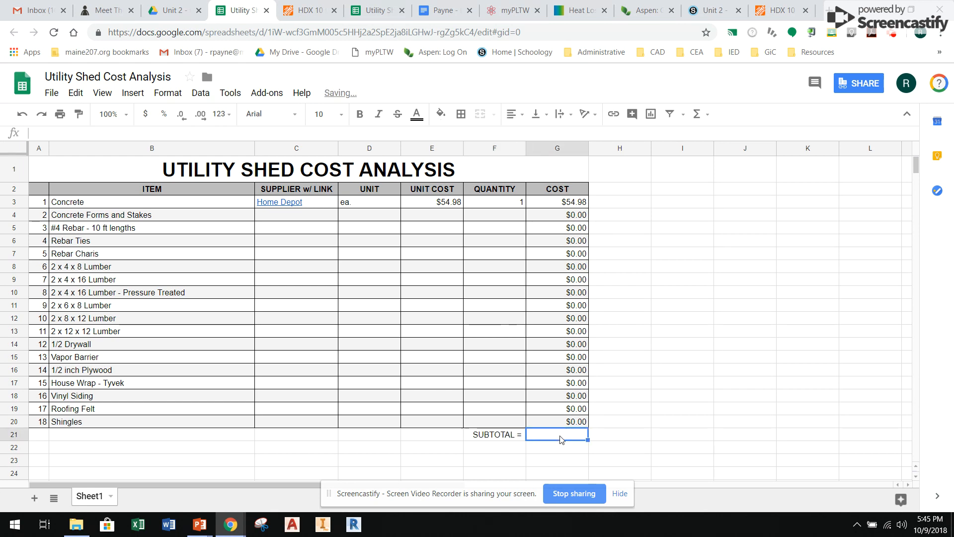
type("=sum(")
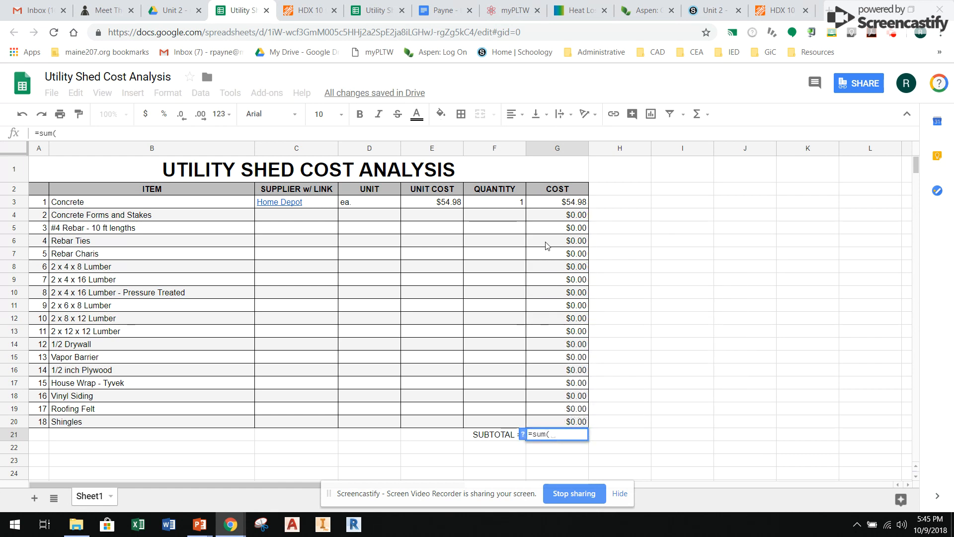
left_click_drag(558, 204, 574, 404)
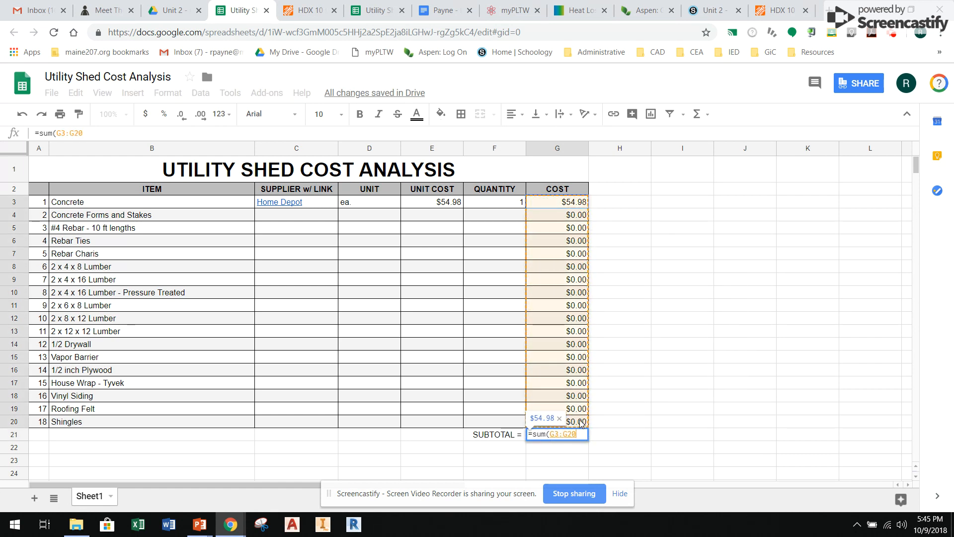
key("Return")
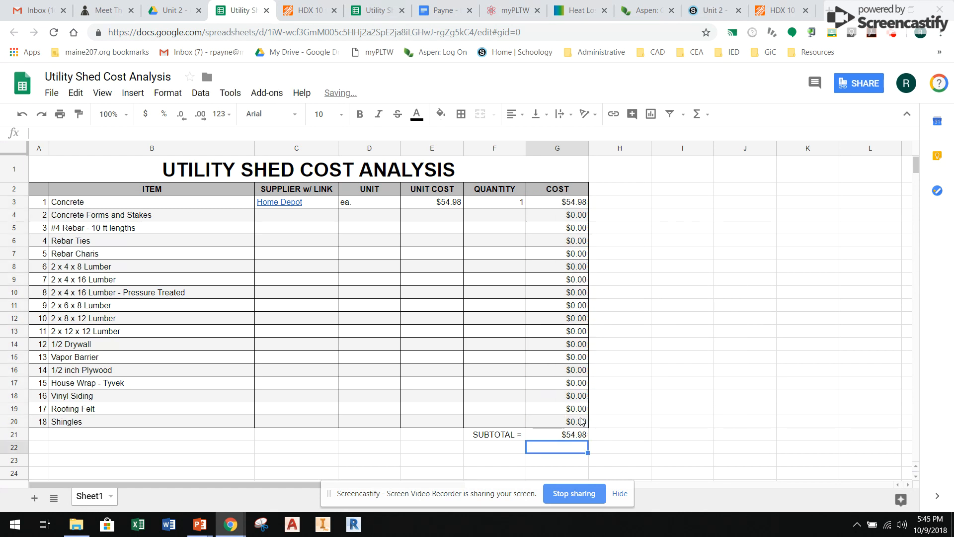
Step: Enter the label "SALES TAX (9%) =" in F22 beneath the subtotal label
left_click(504, 449)
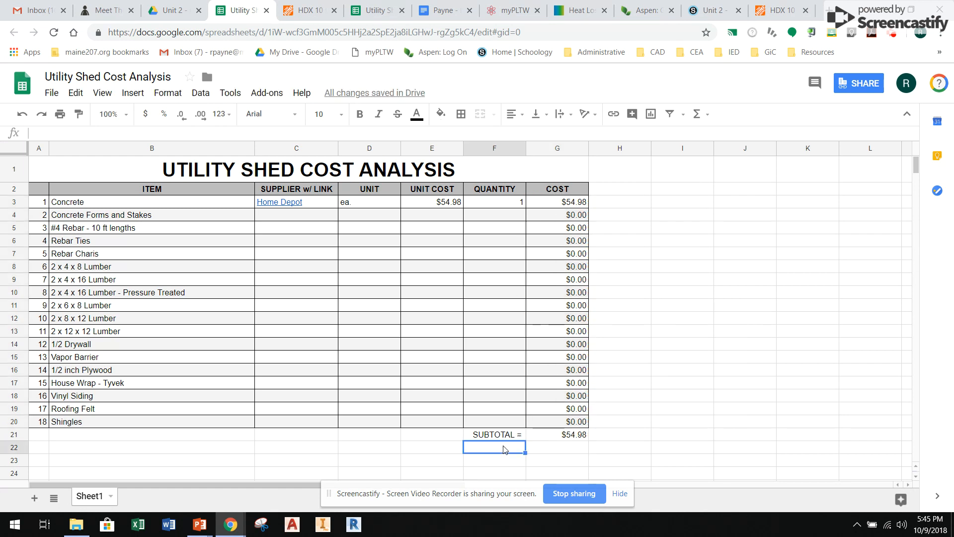
type("SALES")
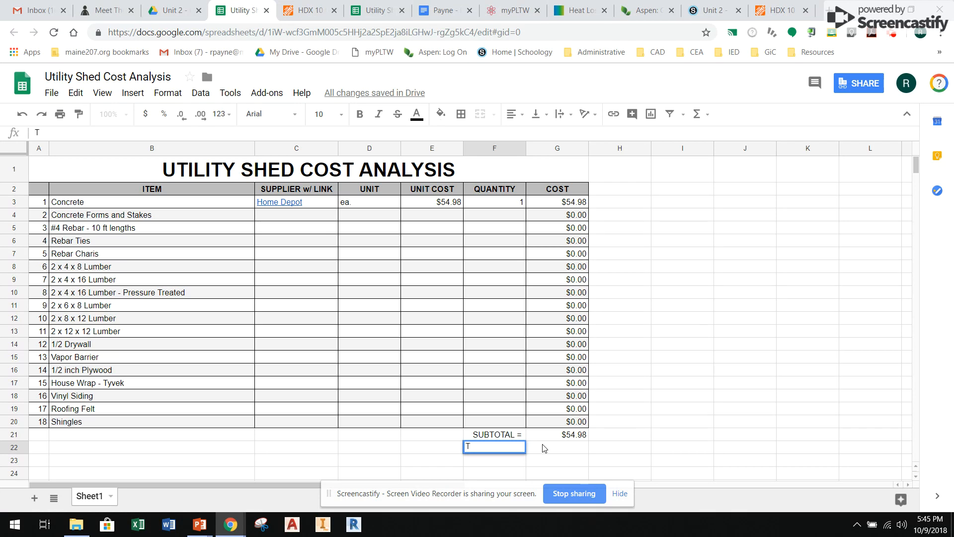
type(" TAX")
type("(9%")
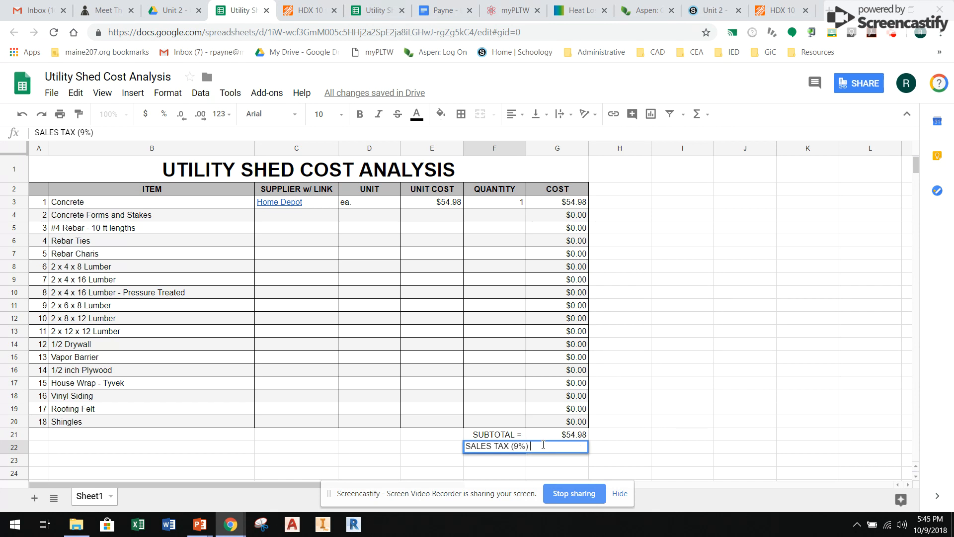
type(") =")
key("Return")
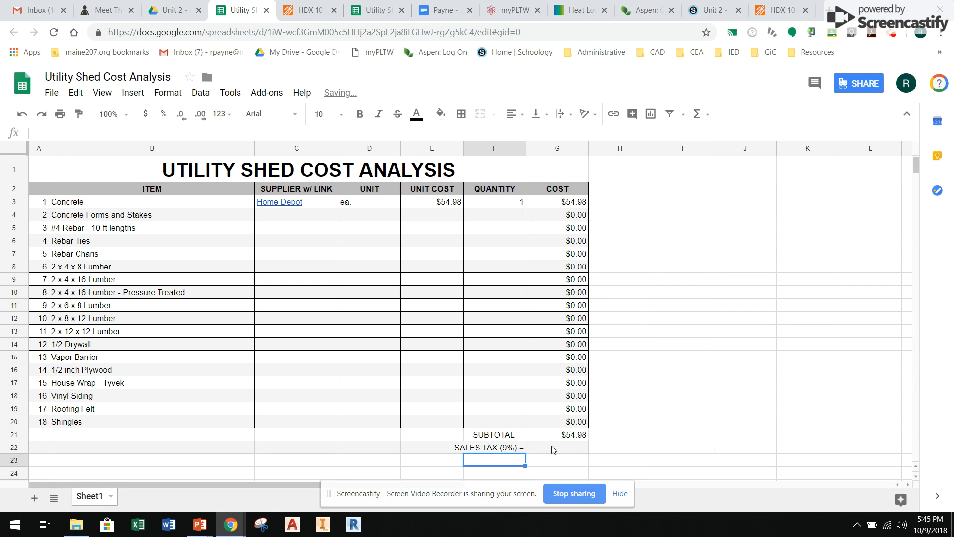
Step: Calculate the sales tax in G22 with the formula =G21*.09
left_click(551, 446)
type("=")
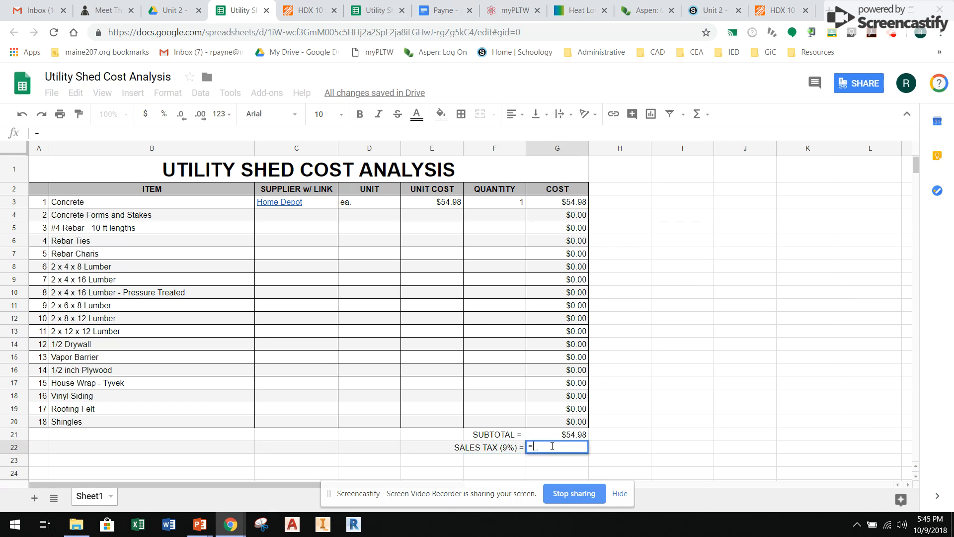
key("Up")
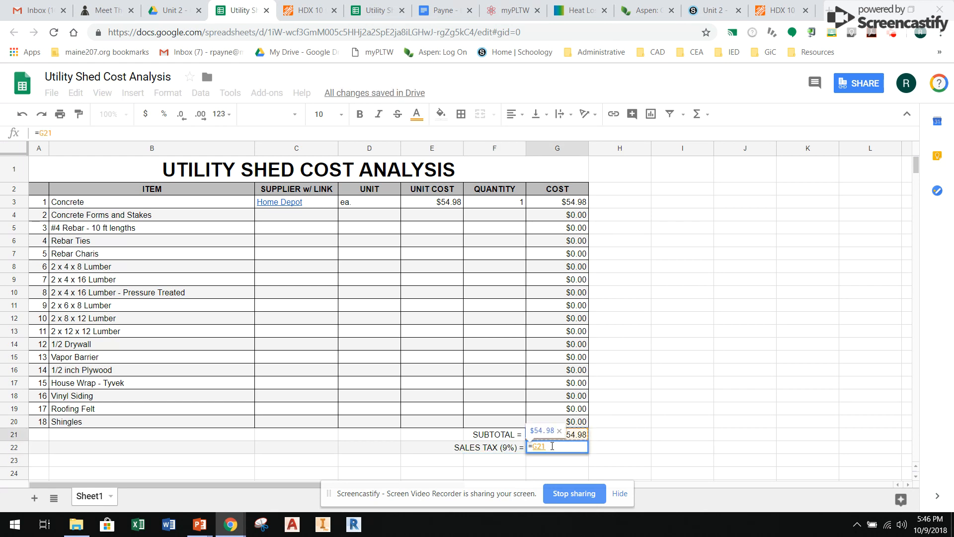
type("*.0")
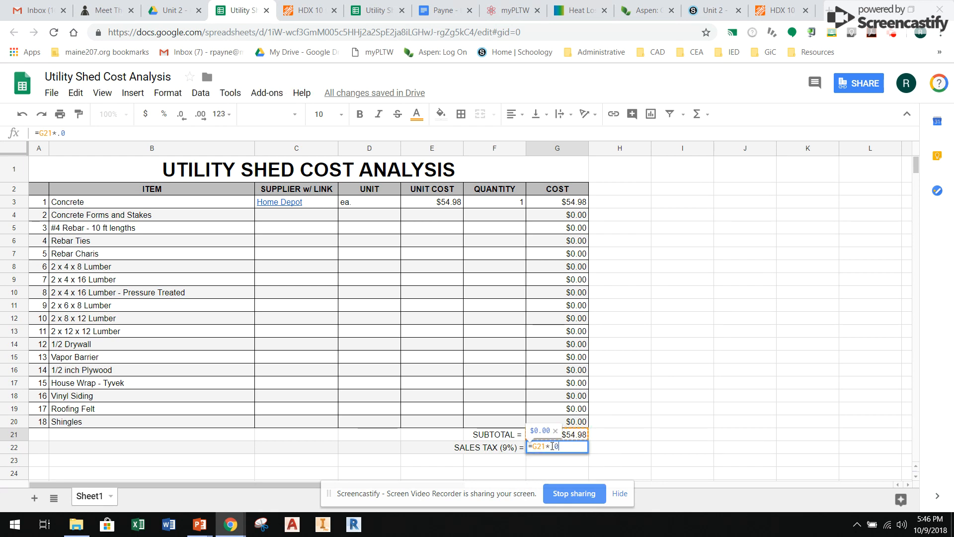
type("9")
key("Return")
Step: Enter the label "TOTAL MATERIAL COST =" in F23
key("Left")
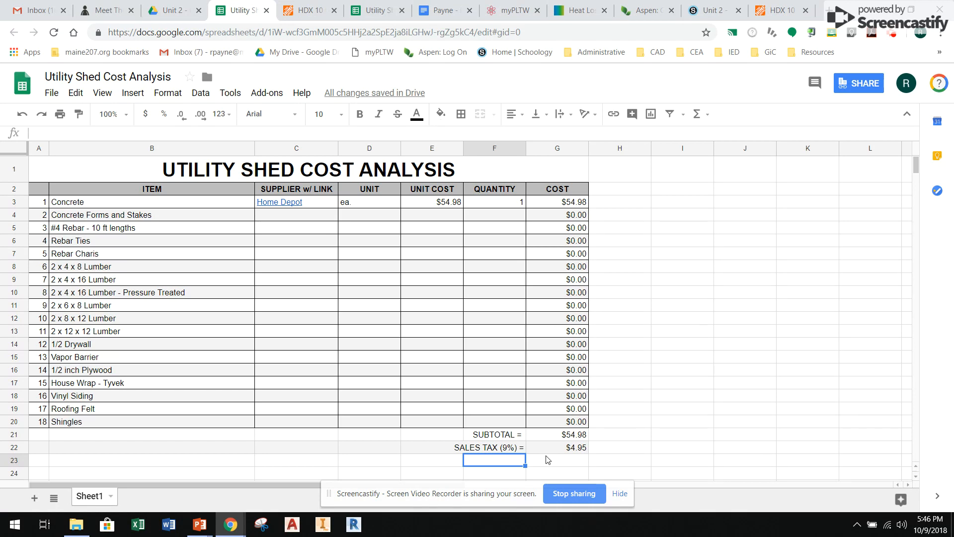
type("TOTAL MATERIAL COST =")
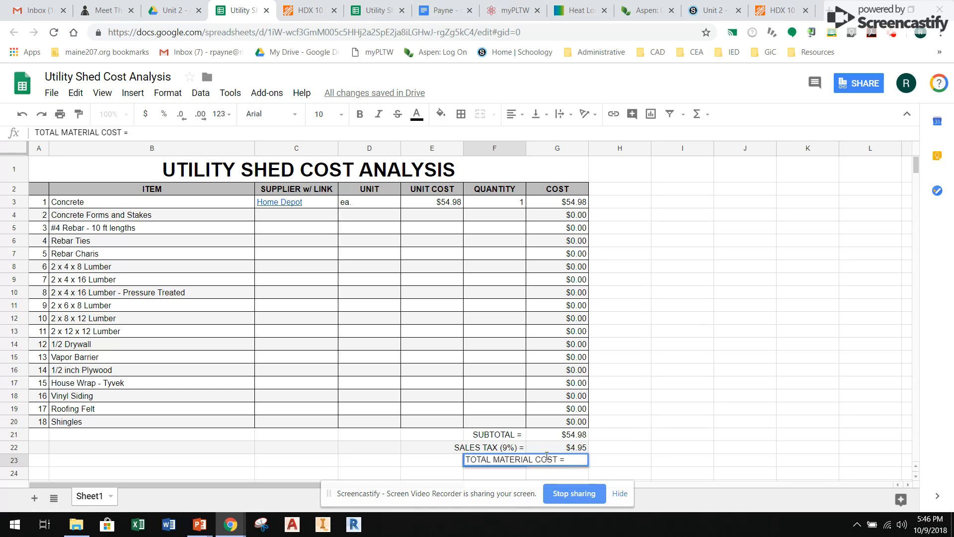
key("Return")
Step: Calculate the total material cost in G23 with the formula =G21+G22
left_click(554, 464)
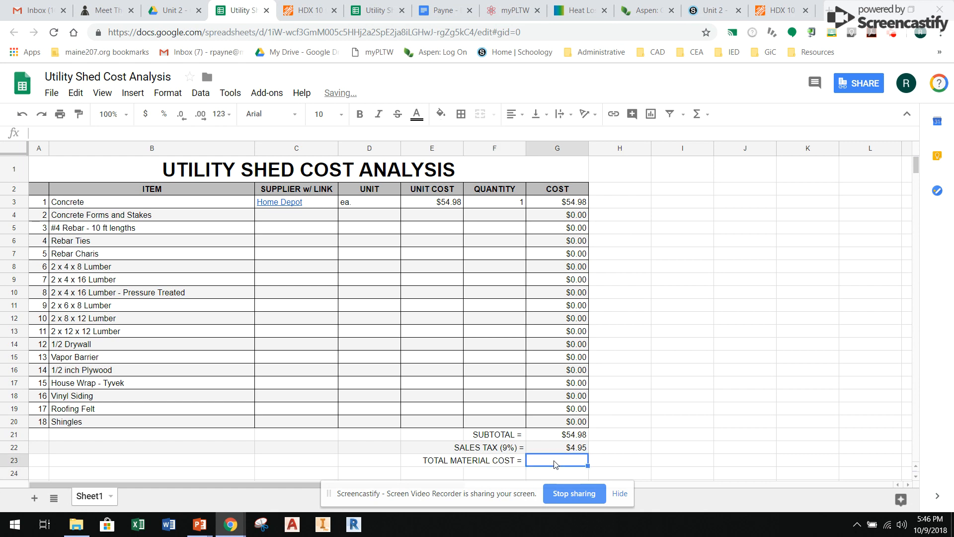
type("=")
left_click(568, 435)
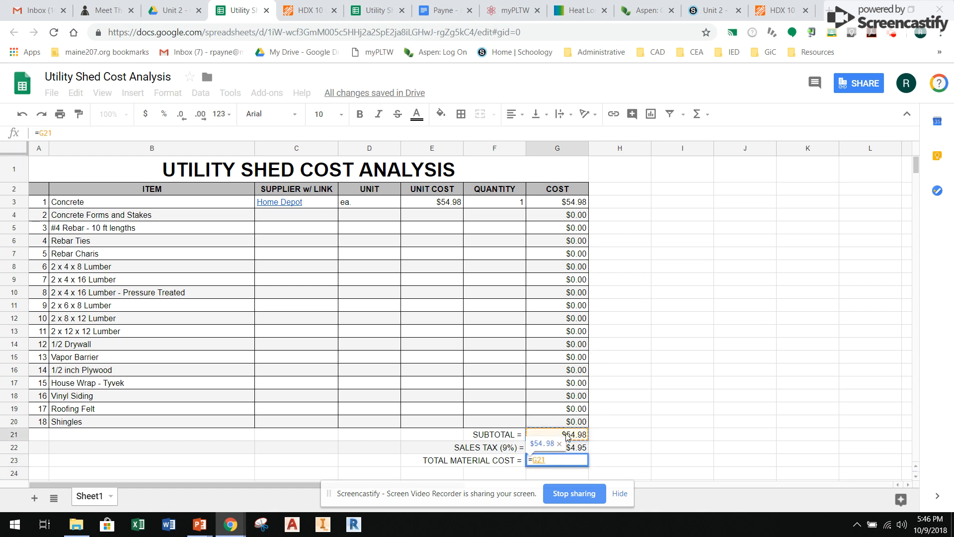
type("+")
left_click(583, 447)
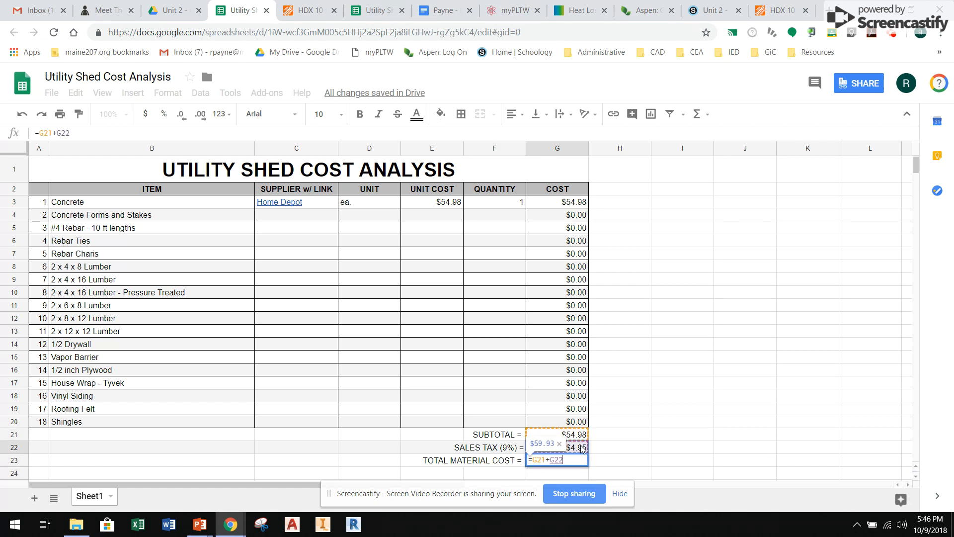
key("Return")
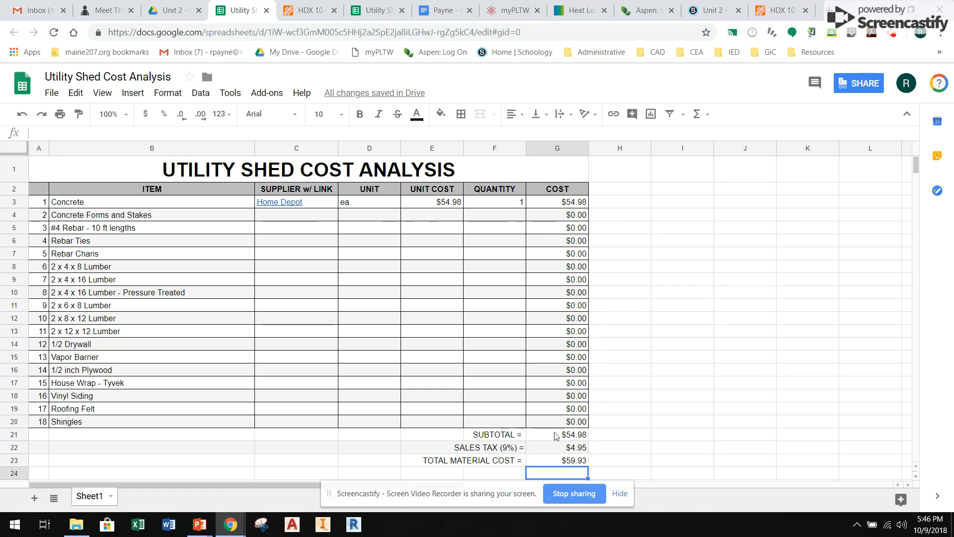
Step: Make the total material cost row E23:G23 bold and add an outer border around it
left_click_drag(571, 461, 440, 467)
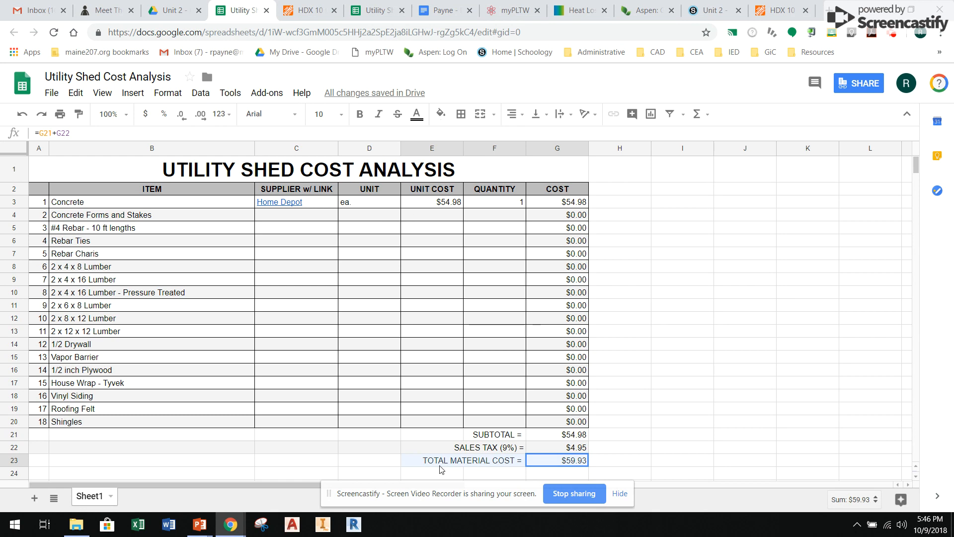
left_click(360, 115)
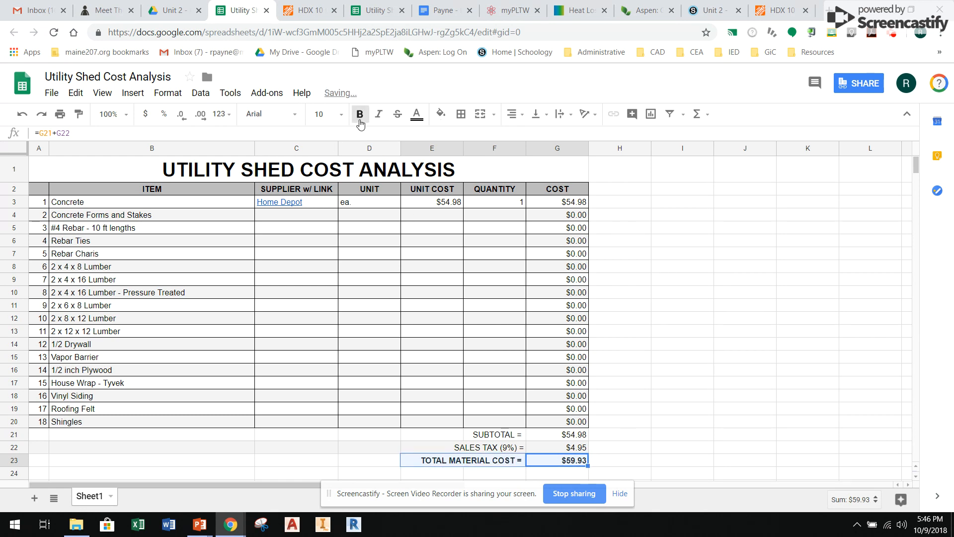
left_click(461, 114)
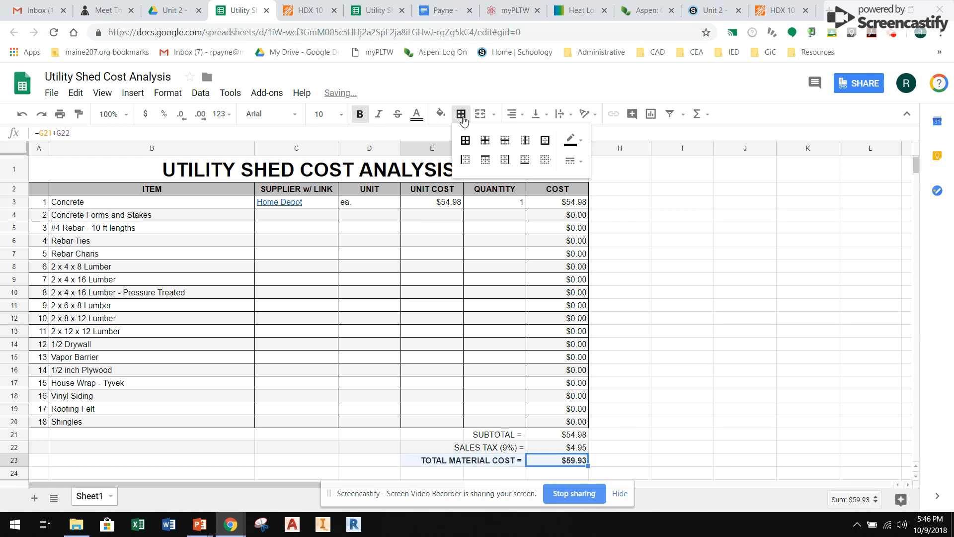
left_click(545, 140)
left_click(695, 324)
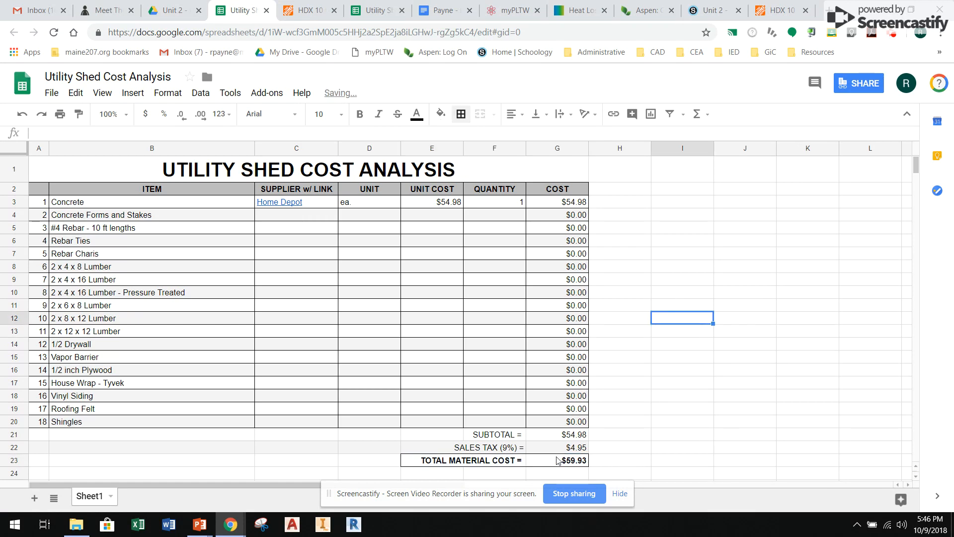